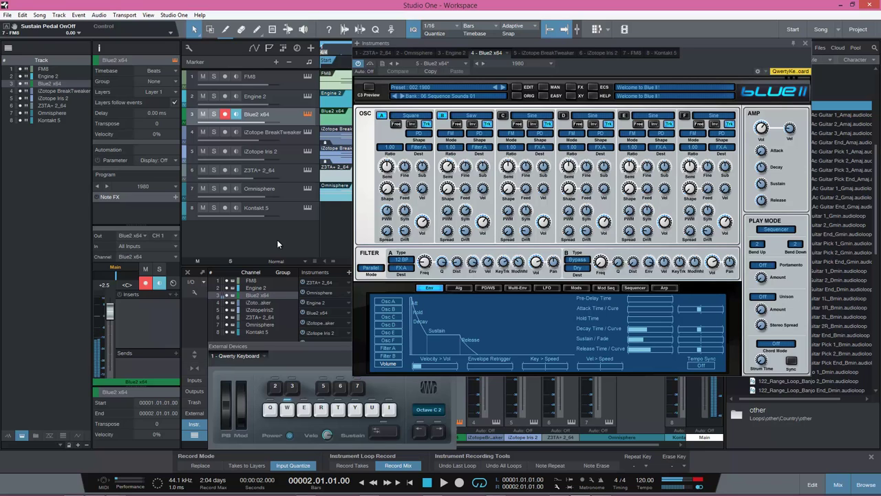
Audition the instrument tracks in turn, from Blue2 x64 through BreakTweaker, Iris 2, Z3TA+ 2, Omnisphere and Kontakt 5, ending on FM8.
{"action": "key", "text": "w"}
{"action": "key", "text": "Down"}
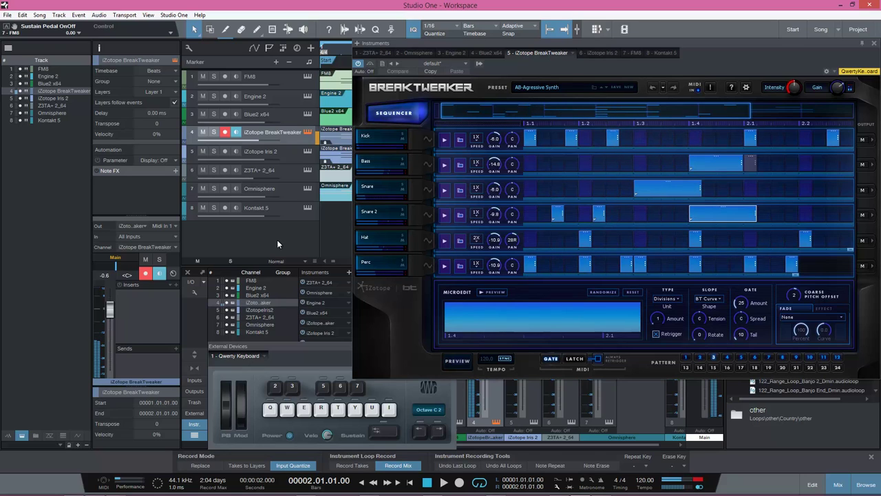
{"action": "key", "text": "Down"}
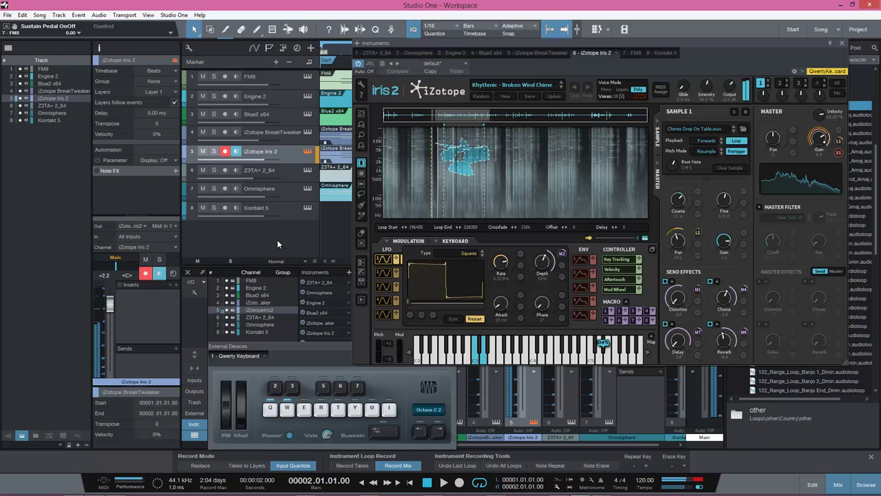
{"action": "key", "text": "Down"}
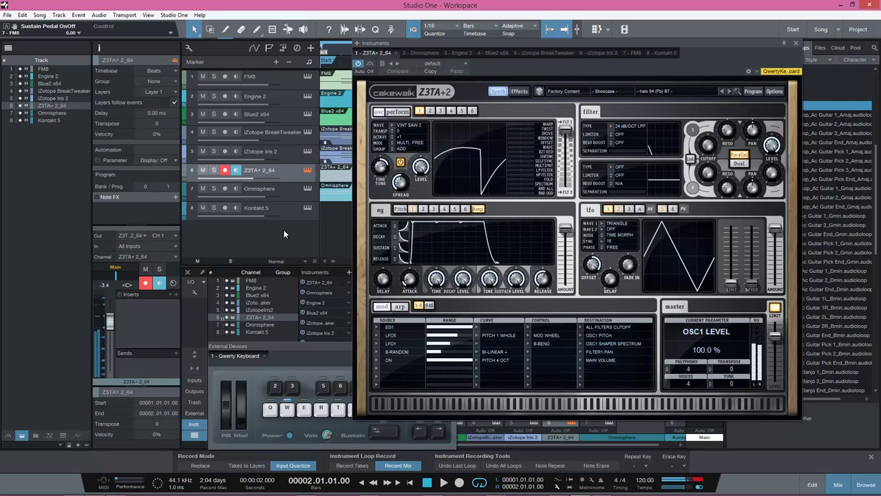
{"action": "left_click", "coordinate": [291, 193]}
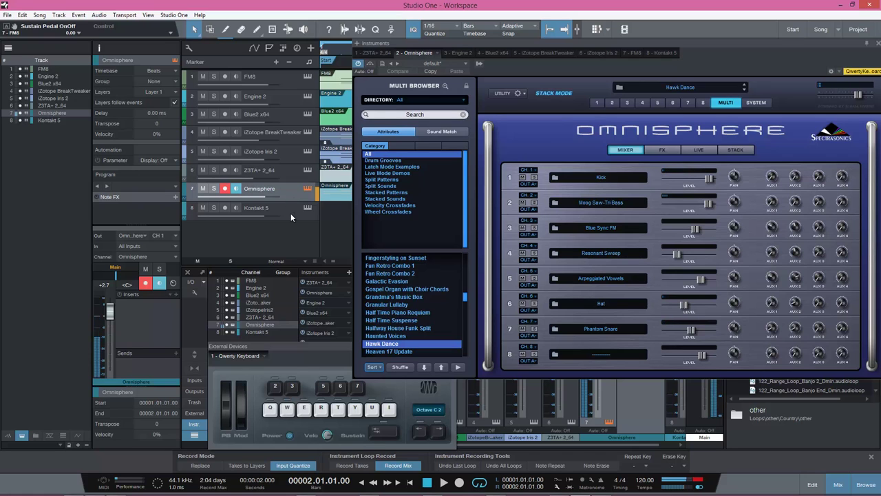
{"action": "left_click", "coordinate": [290, 214]}
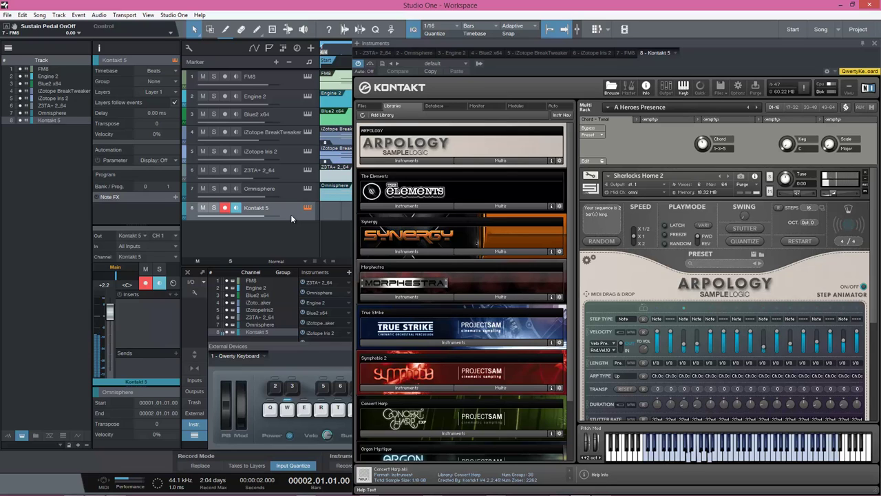
{"action": "left_click", "coordinate": [289, 78]}
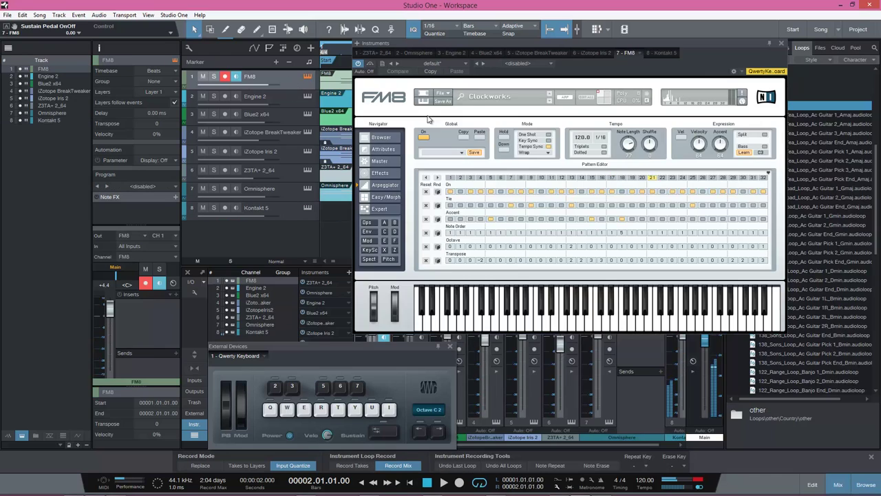
Audition the country loops in the browser one by one, from 085_Sweet Tea_Loop_Ac Guitar 1_Amaj down to 122_Range_Loop_Banjo 2_Dmin.
{"action": "left_click", "coordinate": [822, 115]}
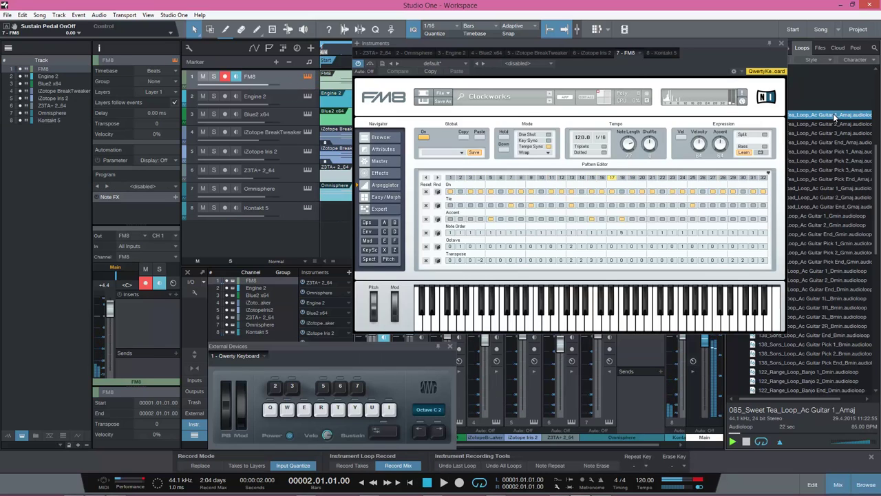
{"action": "key", "text": "Down"}
{"action": "key", "text": "Down"}
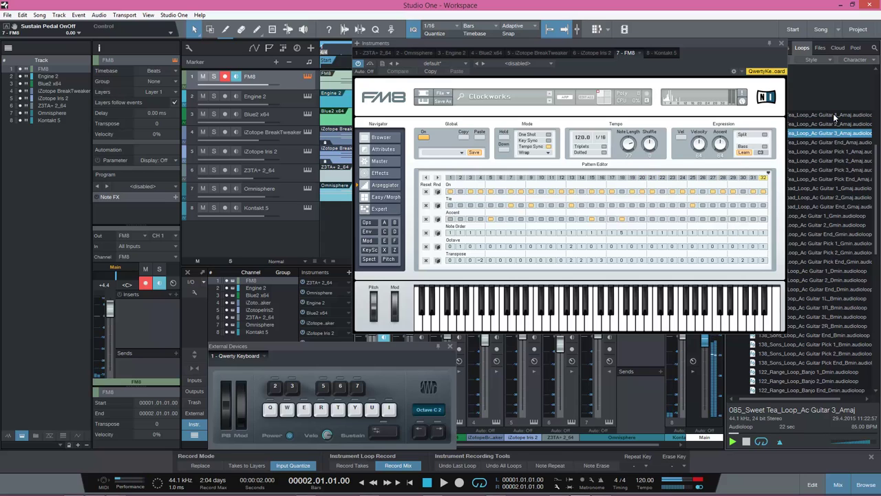
{"action": "key", "text": "Down"}
{"action": "key", "text": "Down"}
{"action": "key", "text": "Down"}
{"action": "key", "text": "Down"}
{"action": "key", "text": "Down"}
{"action": "key", "text": "Down"}
{"action": "key", "text": "Down"}
{"action": "key", "text": "Down"}
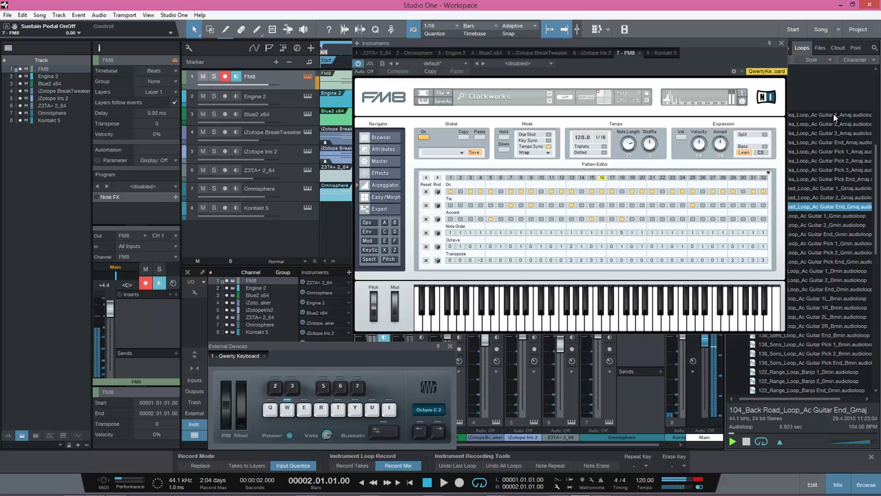
{"action": "key", "text": "Down"}
{"action": "key", "text": "Down"}
{"action": "key", "text": "Down"}
{"action": "key", "text": "Down"}
{"action": "key", "text": "Down"}
{"action": "key", "text": "Down"}
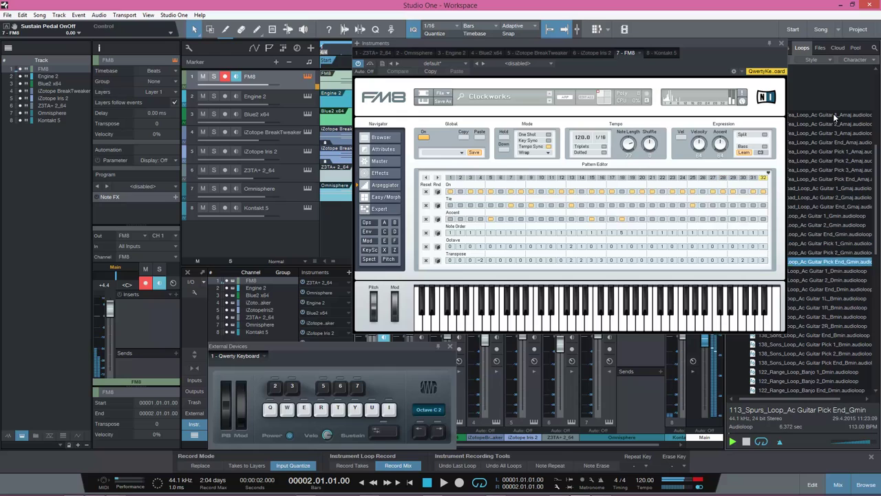
{"action": "key", "text": "Down"}
{"action": "key", "text": "Down"}
{"action": "key", "text": "Down"}
{"action": "key", "text": "Down"}
{"action": "key", "text": "Down"}
{"action": "key", "text": "Down"}
{"action": "key", "text": "Down"}
{"action": "key", "text": "Down"}
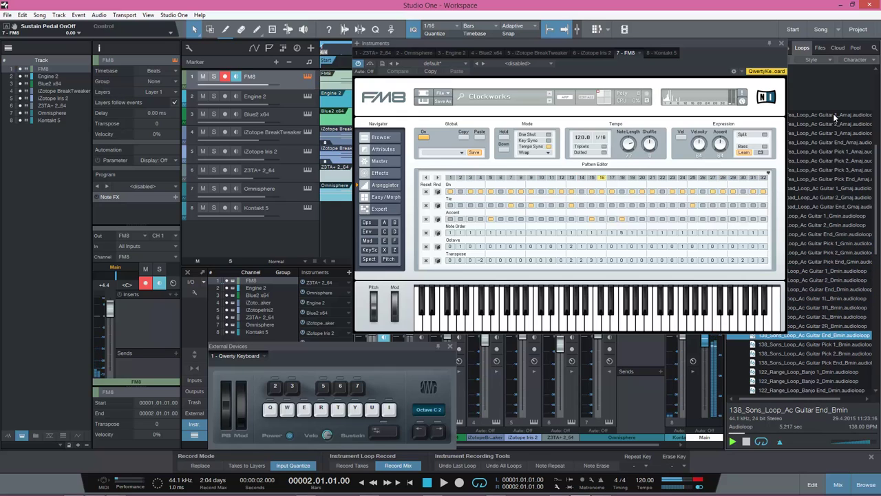
{"action": "key", "text": "Down"}
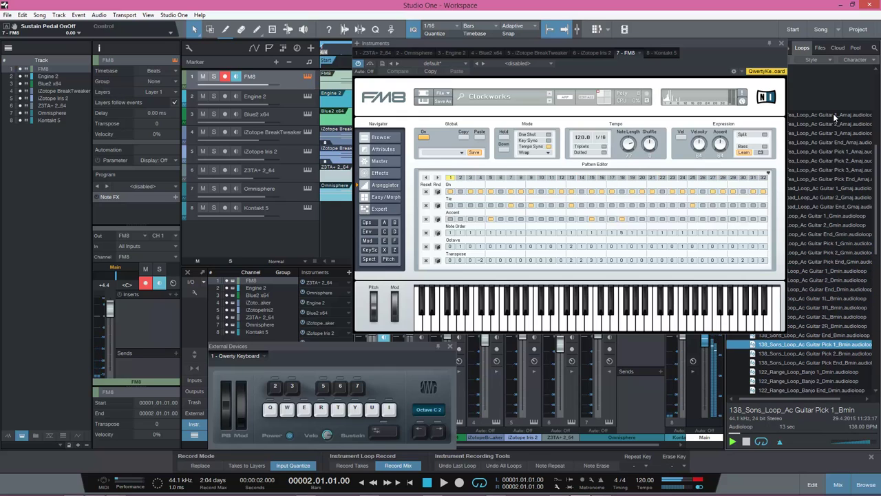
{"action": "key", "text": "Down"}
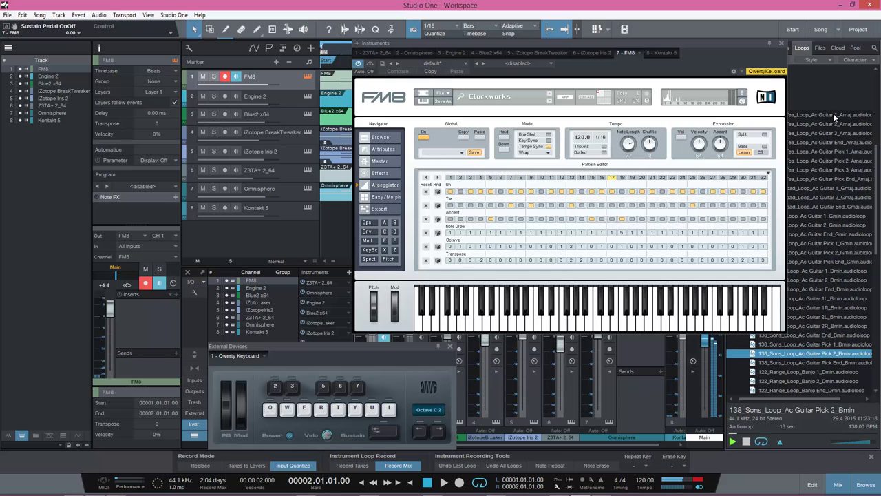
{"action": "key", "text": "Down"}
{"action": "key", "text": "Down"}
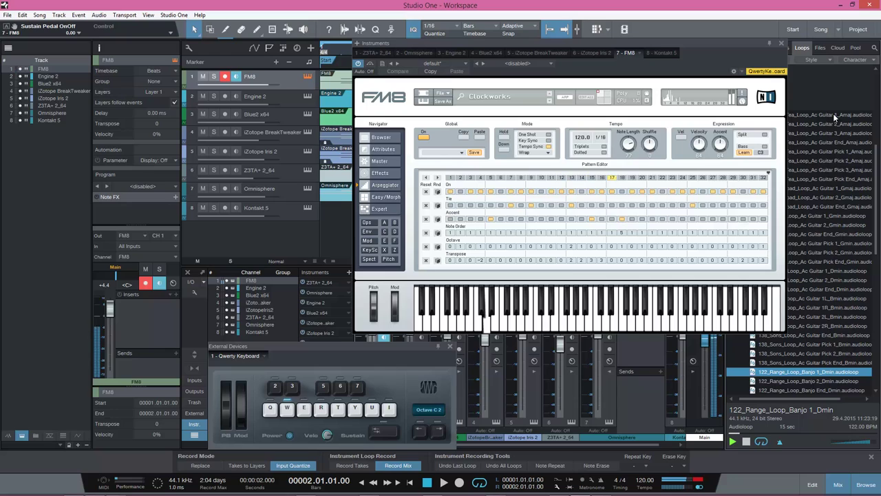
{"action": "key", "text": "Down"}
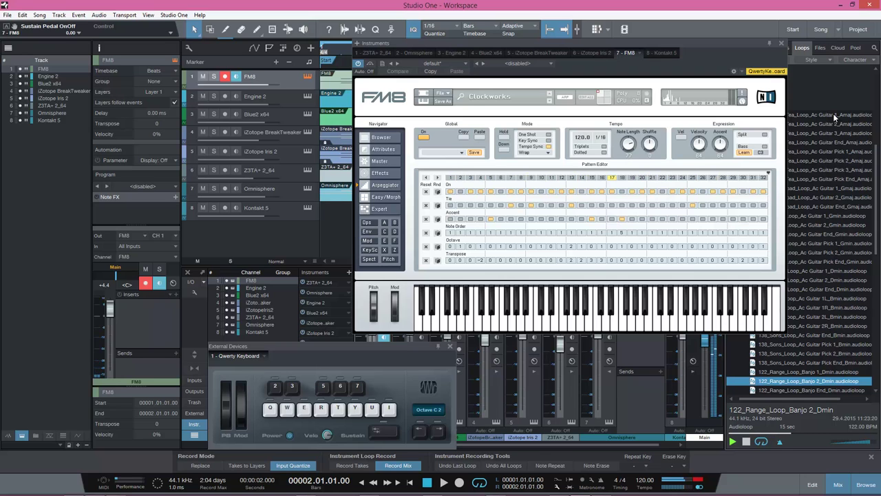
Switch to Cubase 5 and view its open FM8, Absynth 5 and IL Vocodex plug-in windows.
{"action": "key", "text": "alt+Tab"}
{"action": "key", "text": "Tab"}
{"action": "key", "text": "Tab"}
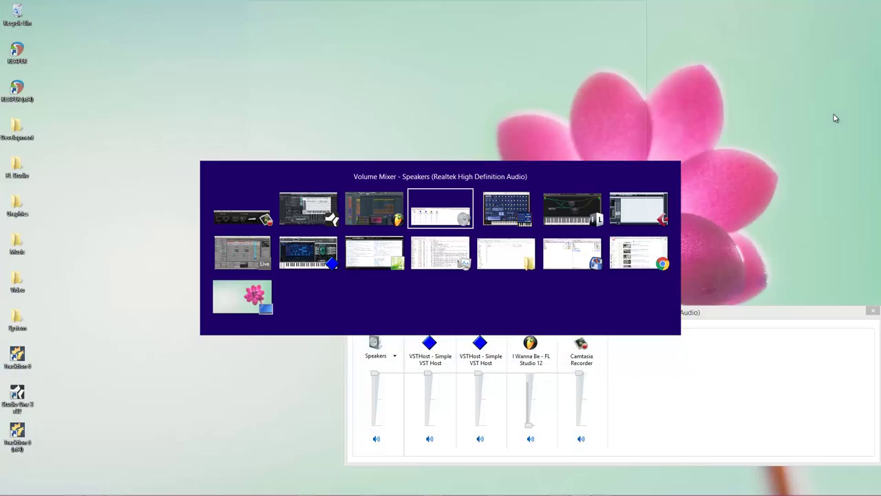
{"action": "key", "text": "Tab"}
{"action": "key", "text": "Tab"}
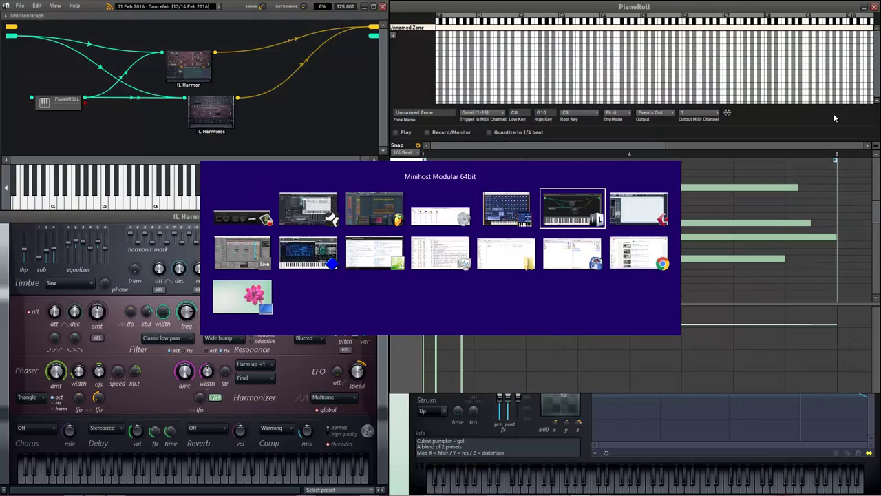
{"action": "key", "text": "Tab"}
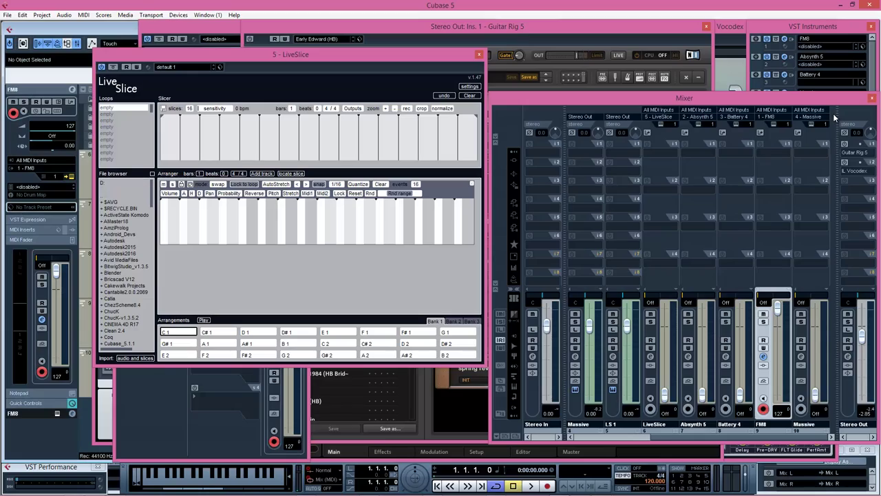
{"action": "key", "text": "alt+Tab"}
{"action": "key", "text": "alt+Tab"}
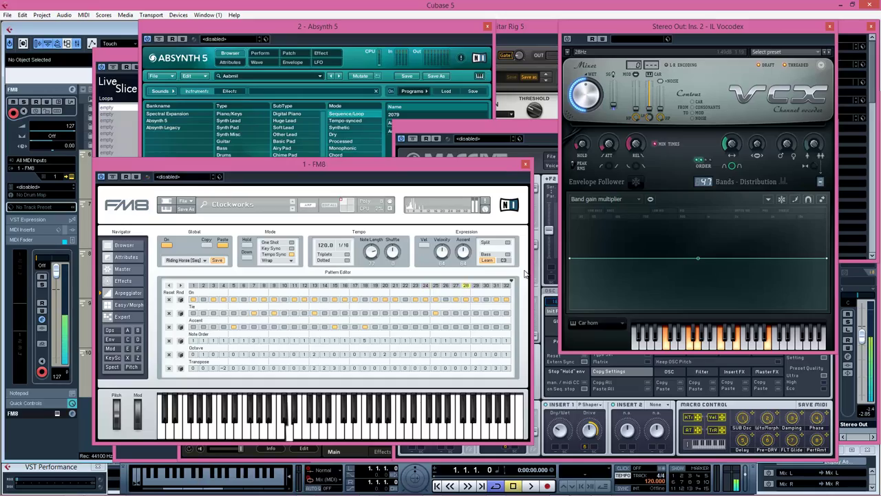
Switch to the I Wanna Be project in FL Studio 12, and go back to Studio One to stop the loop preview.
{"action": "key", "text": "alt+Tab"}
{"action": "key", "text": "alt+Tab"}
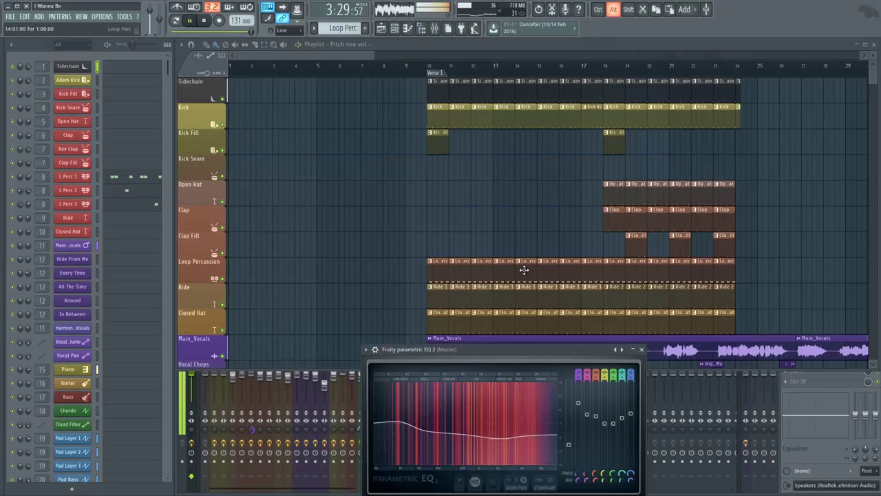
{"action": "key", "text": "alt+Tab"}
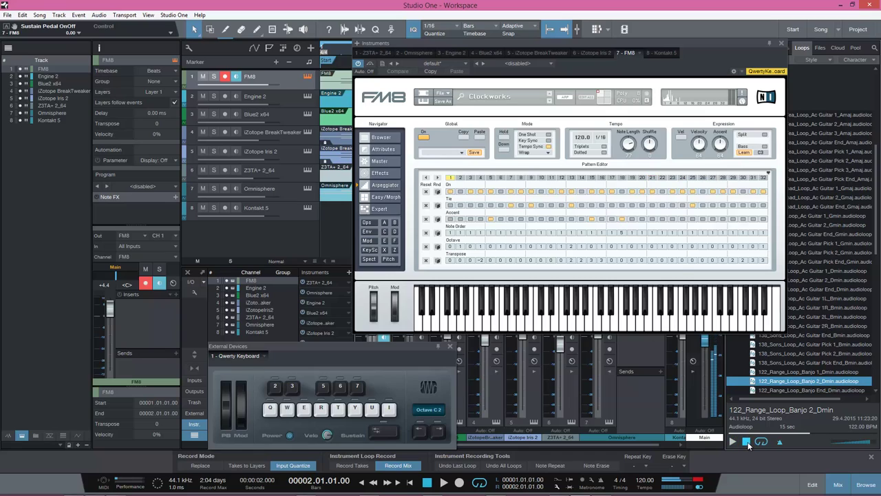
Check the playing FL Studio 12 project and return to Cubase 5.
{"action": "key", "text": "alt+Tab"}
{"action": "key", "text": "alt+Tab"}
{"action": "key", "text": "alt+Tab"}
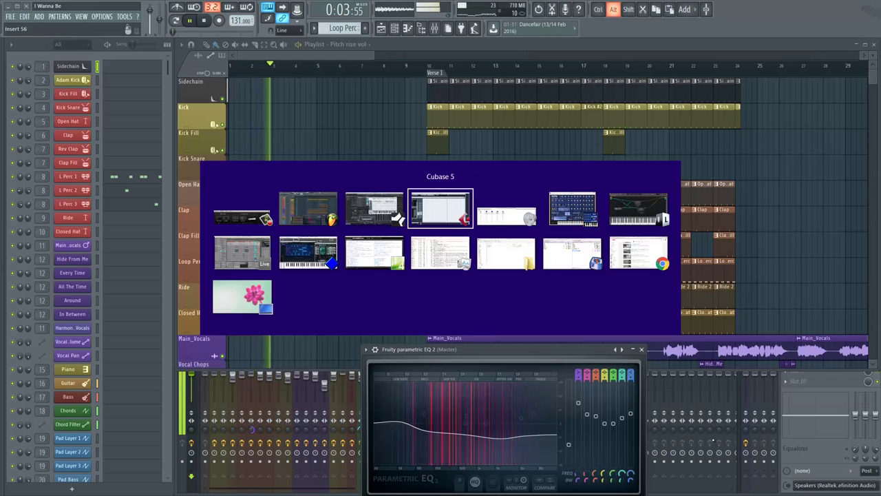
{"action": "key", "text": "alt+Tab"}
{"action": "key", "text": "alt+Tab"}
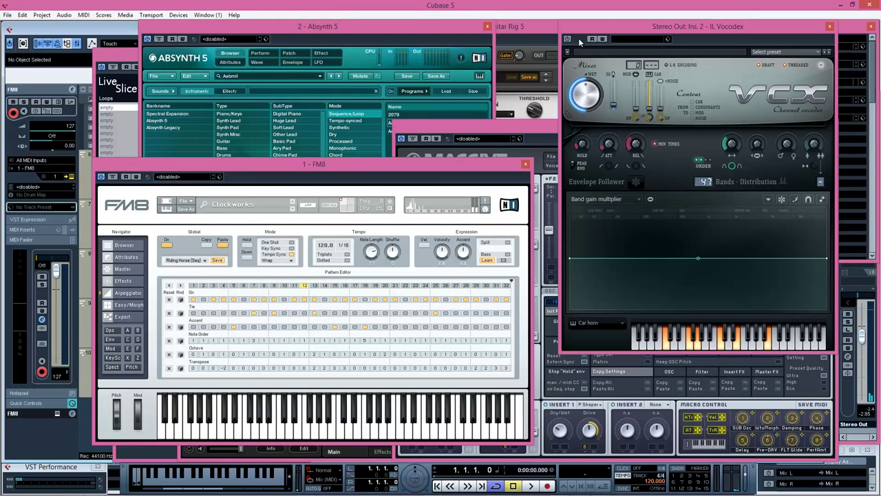
Play a note in FM8, select the Massive track and bring the Massive plug-in window forward.
{"action": "left_click", "coordinate": [295, 425]}
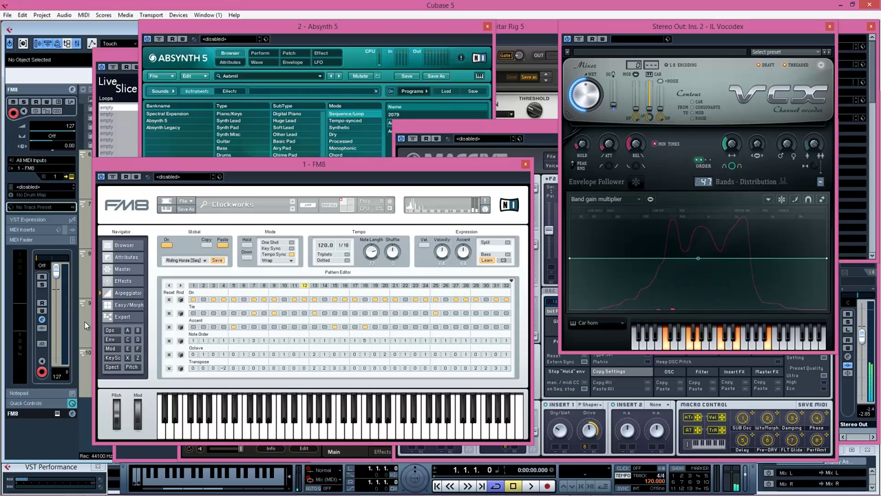
{"action": "left_click", "coordinate": [90, 358]}
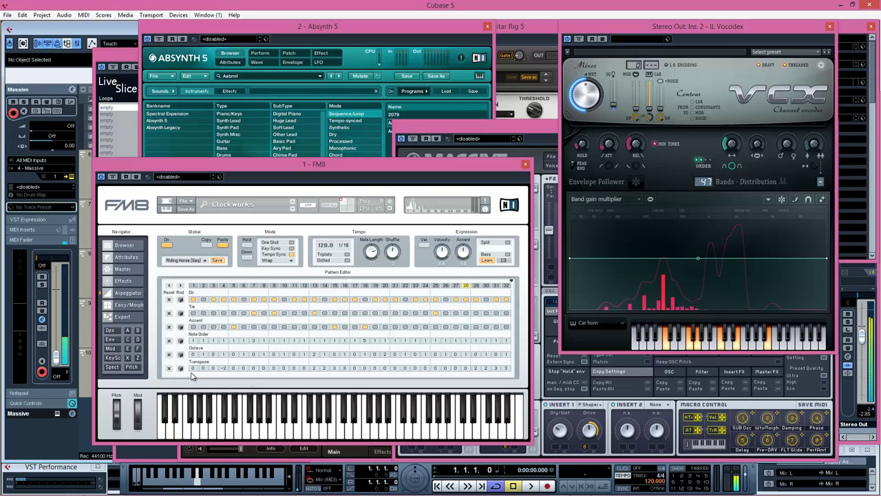
{"action": "left_click", "coordinate": [626, 398]}
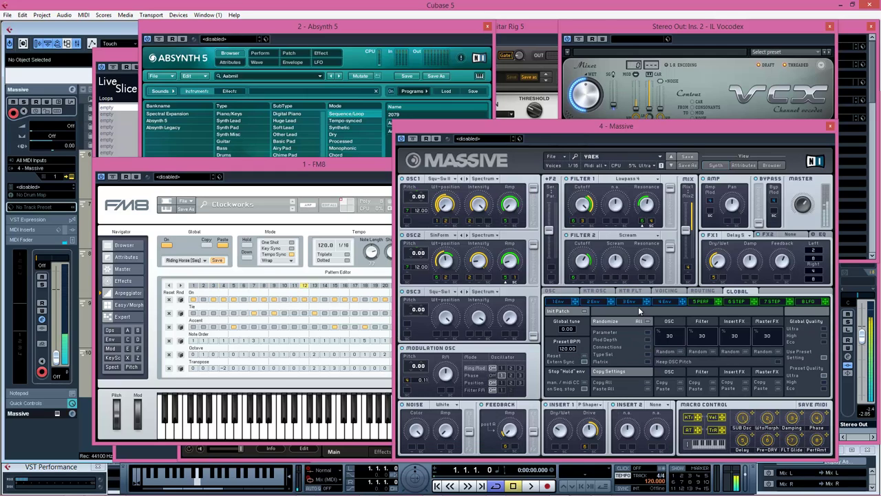
Bypass the IL Vocodex insert, listen to Massive without it, and re-enable the insert.
{"action": "left_click", "coordinate": [569, 40]}
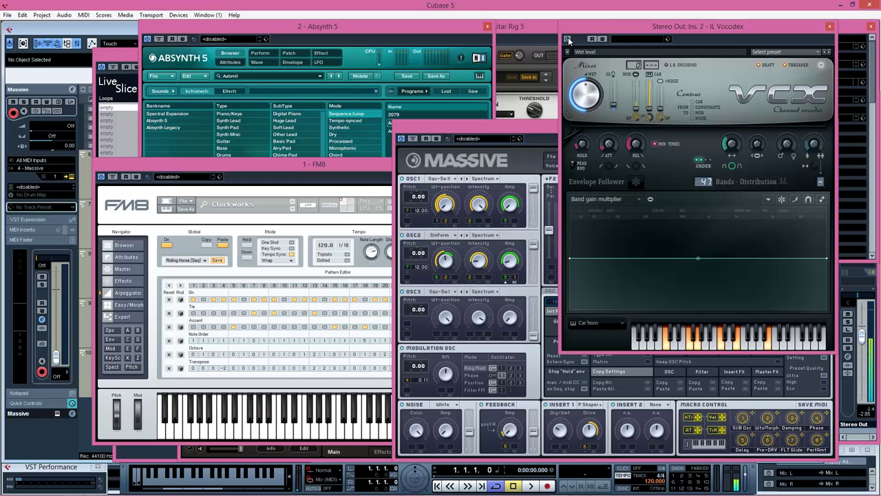
{"action": "left_click", "coordinate": [518, 126]}
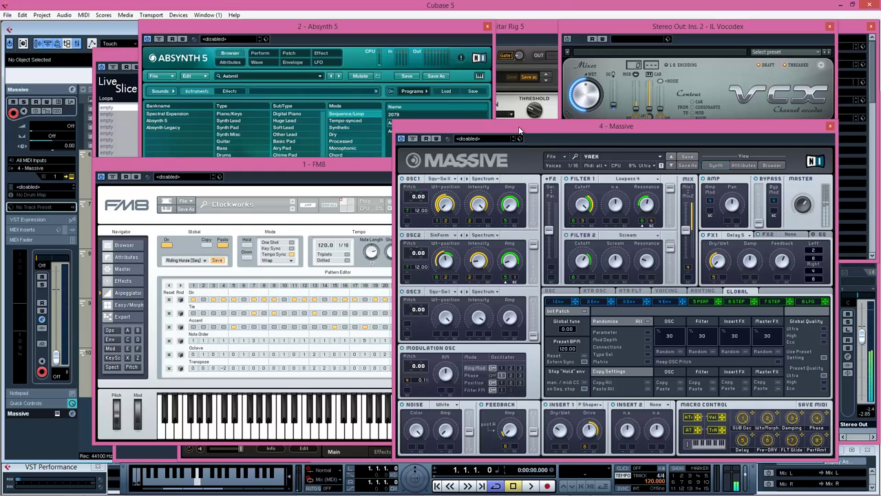
{"action": "left_click", "coordinate": [566, 40]}
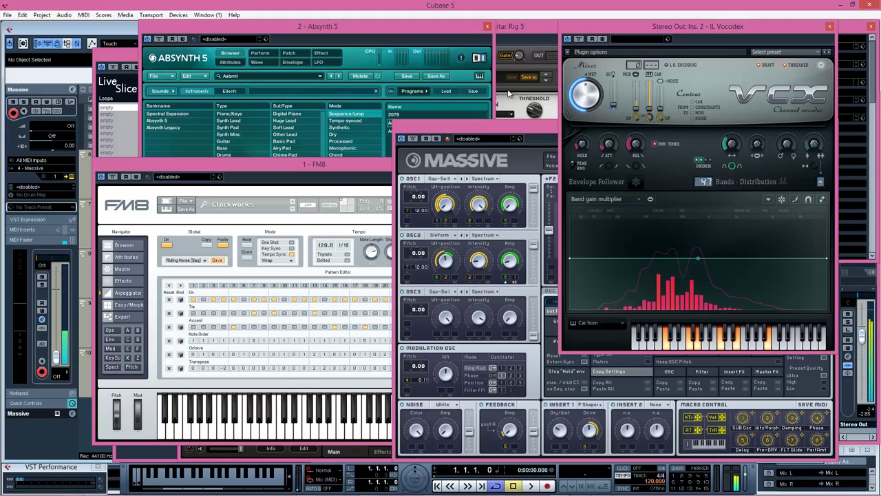
Cycle through the open music programs and switch to VSTHost with iZotope BreakTweaker and ToxicBiohazard loaded.
{"action": "key", "text": "alt+Tab"}
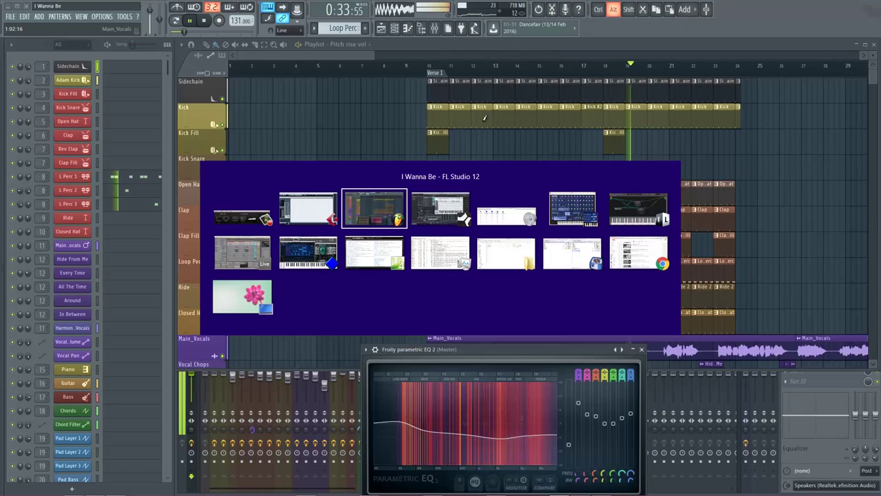
{"action": "key", "text": "alt+Tab"}
{"action": "key", "text": "alt+Tab"}
{"action": "key", "text": "alt+Tab"}
{"action": "key", "text": "alt+Tab"}
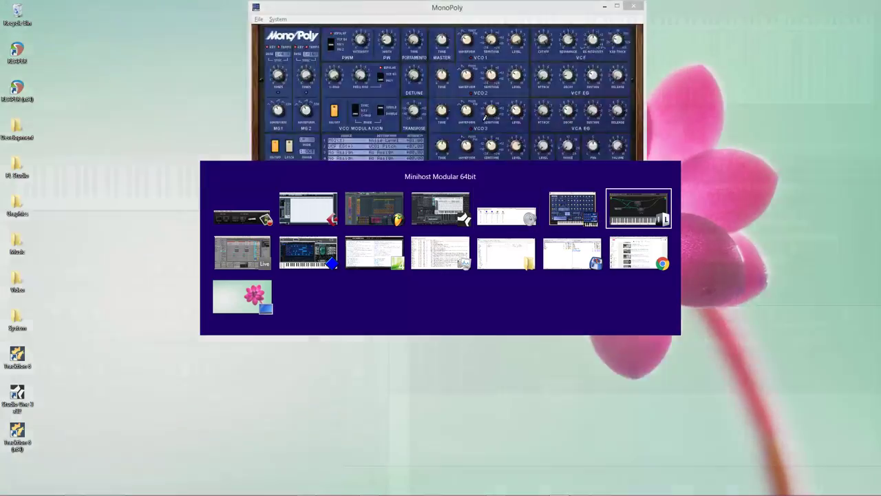
{"action": "key", "text": "alt+Tab"}
{"action": "key", "text": "alt+Tab"}
{"action": "key", "text": "alt+Tab"}
{"action": "key", "text": "alt+Tab"}
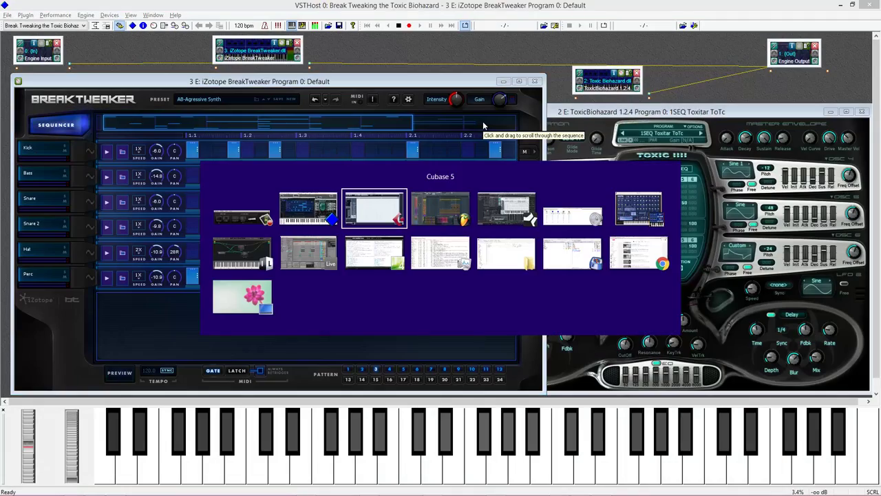
Switch to Ableton Live and play its arrangement from around bar 49.
{"action": "key", "text": "alt+Tab"}
{"action": "key", "text": "alt+Tab"}
{"action": "key", "text": "alt+Tab"}
{"action": "key", "text": "alt+Tab"}
{"action": "key", "text": "alt+Tab"}
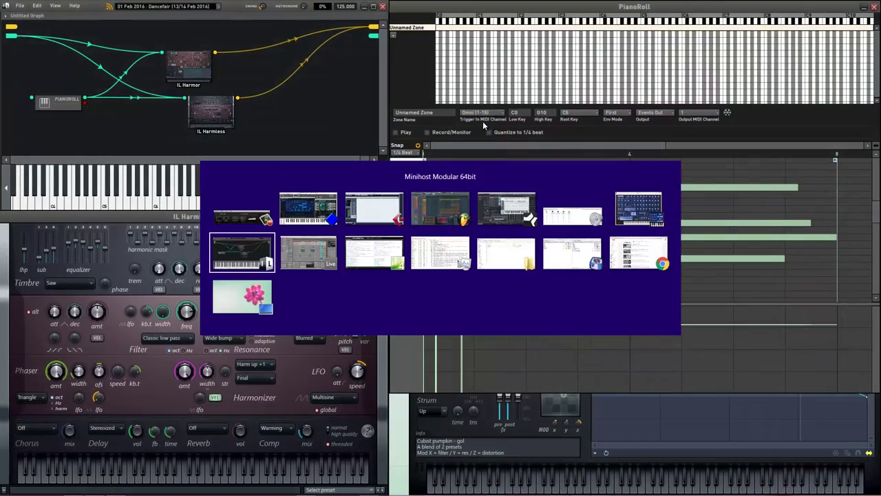
{"action": "key", "text": "alt+Tab"}
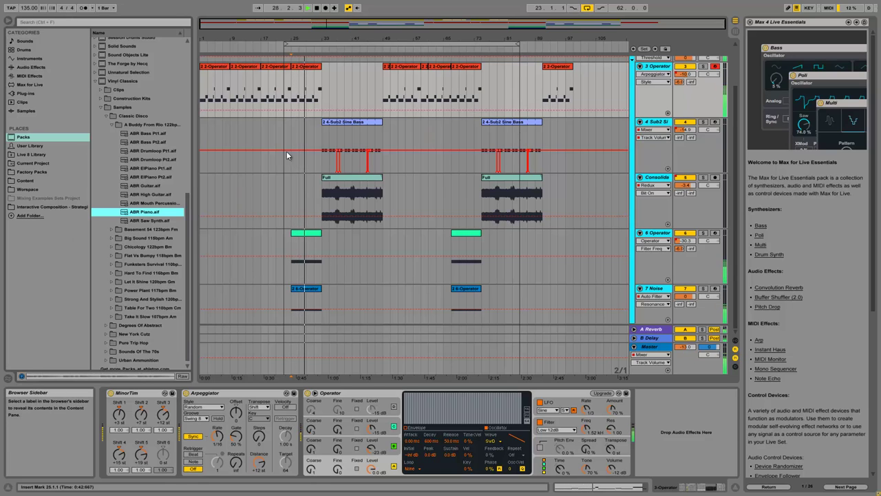
{"action": "left_click", "coordinate": [385, 49]}
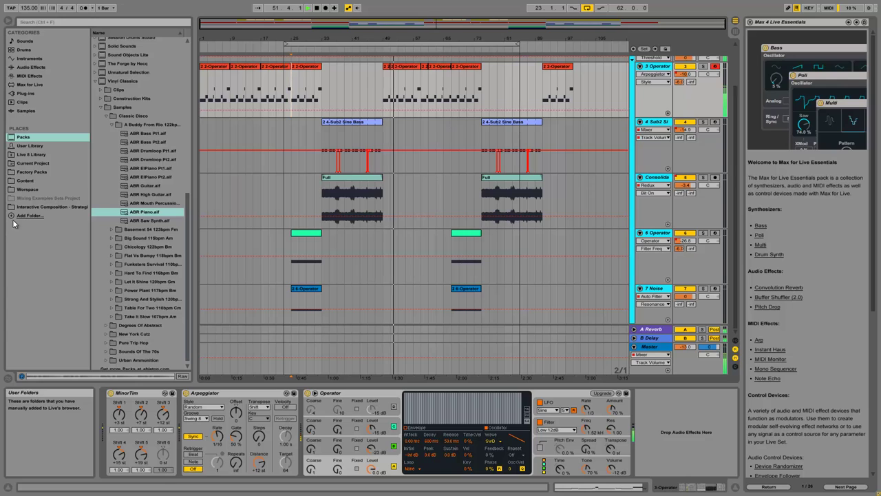
Audition the samples in the A Buddy From Rio folder of the Vinyl Classics pack, starting at ABR Piano.aif and moving up to the folder.
{"action": "left_click", "coordinate": [35, 248]}
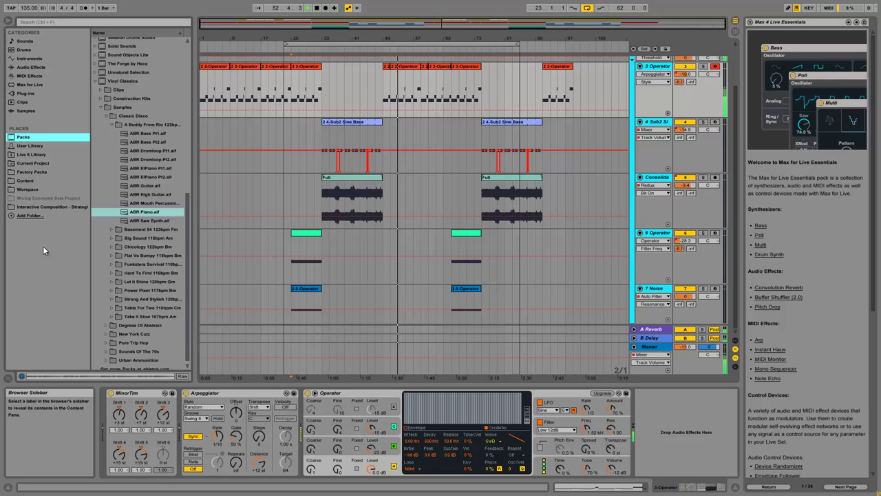
{"action": "left_click", "coordinate": [130, 212]}
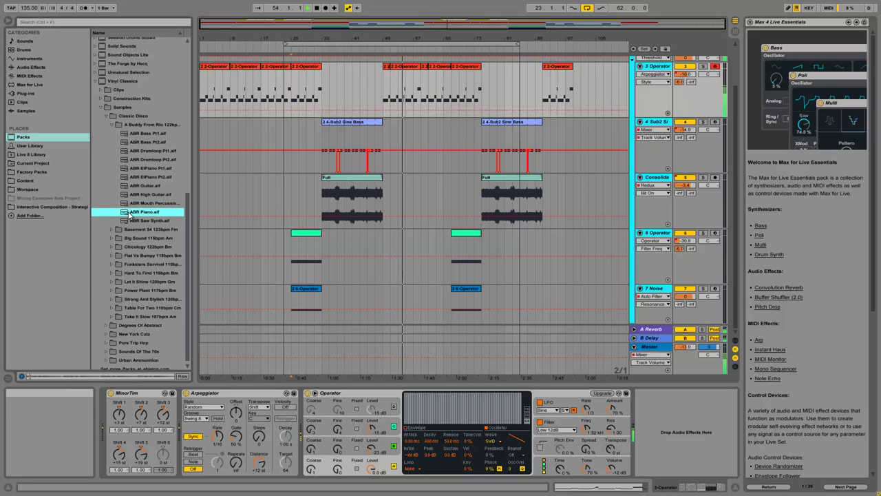
{"action": "key", "text": "Down"}
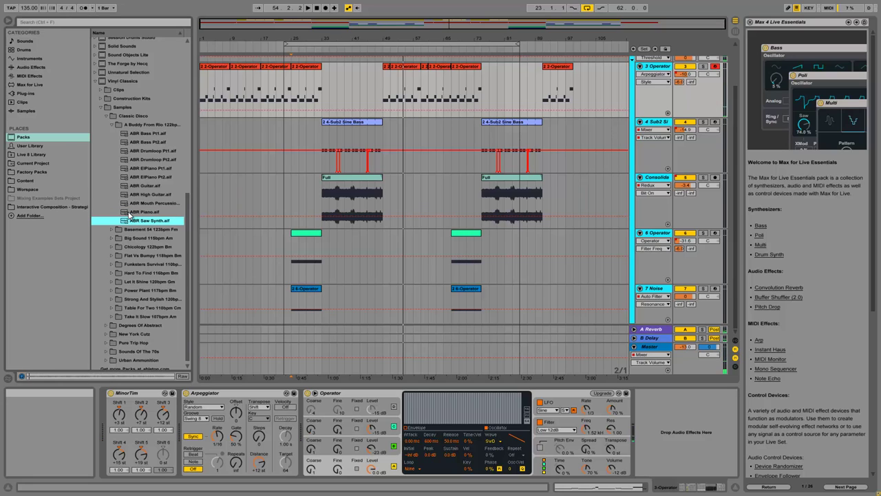
{"action": "key", "text": "Up"}
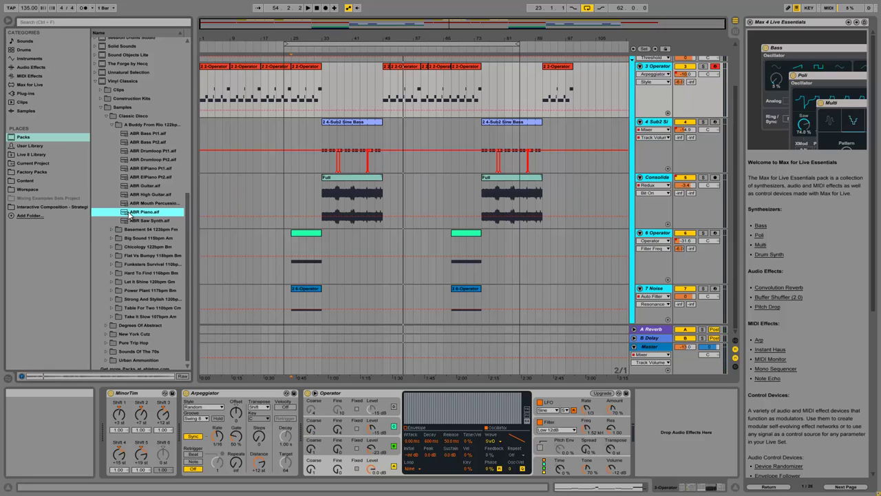
{"action": "key", "text": "Up"}
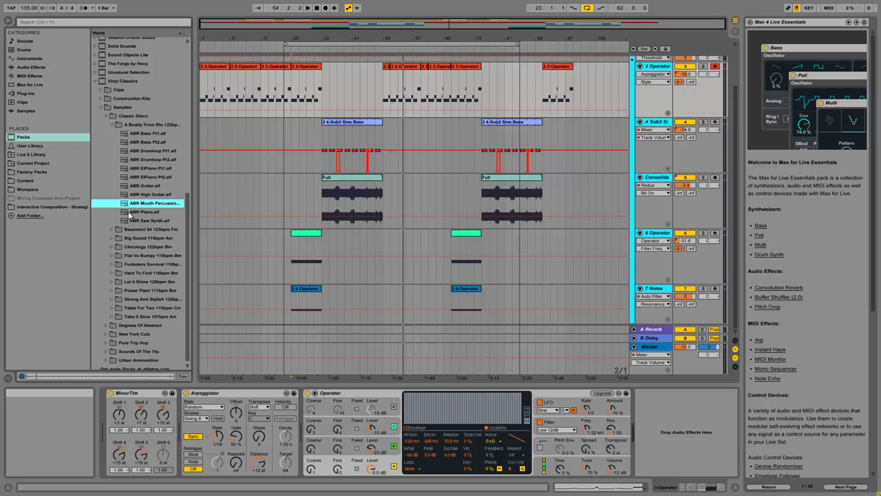
{"action": "key", "text": "Up"}
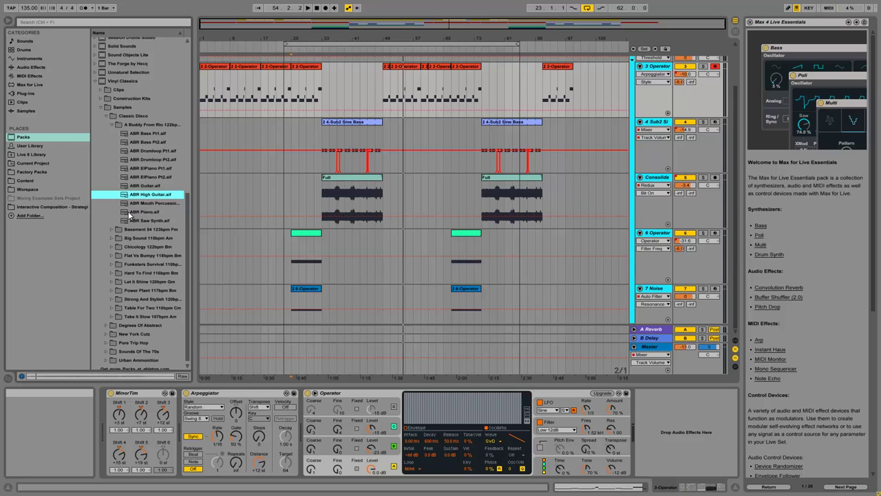
{"action": "key", "text": "Up"}
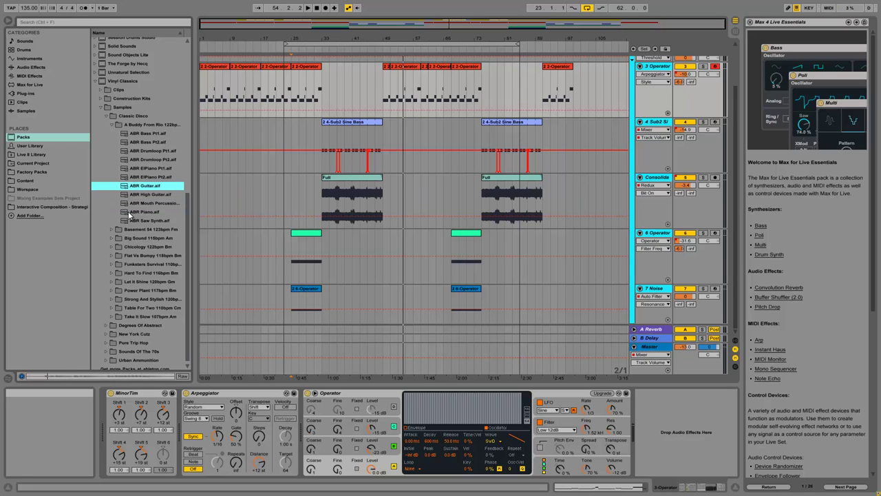
{"action": "key", "text": "Up"}
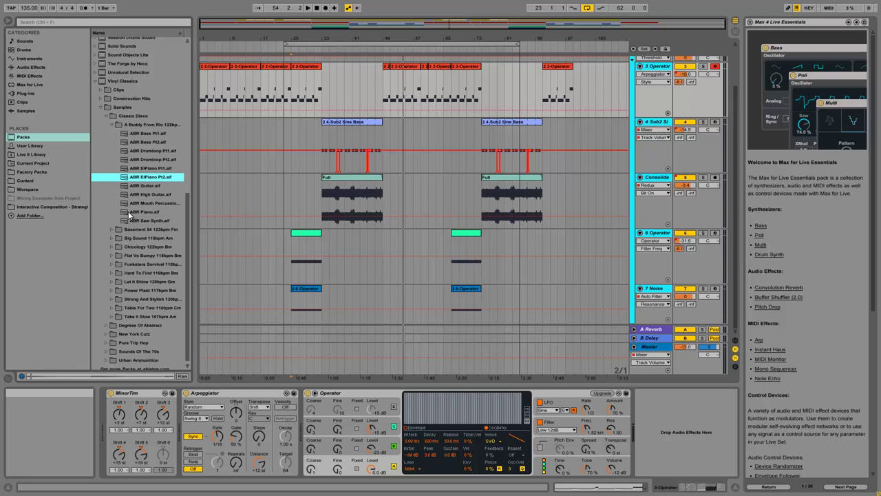
{"action": "key", "text": "Up"}
{"action": "key", "text": "Up"}
{"action": "key", "text": "Up"}
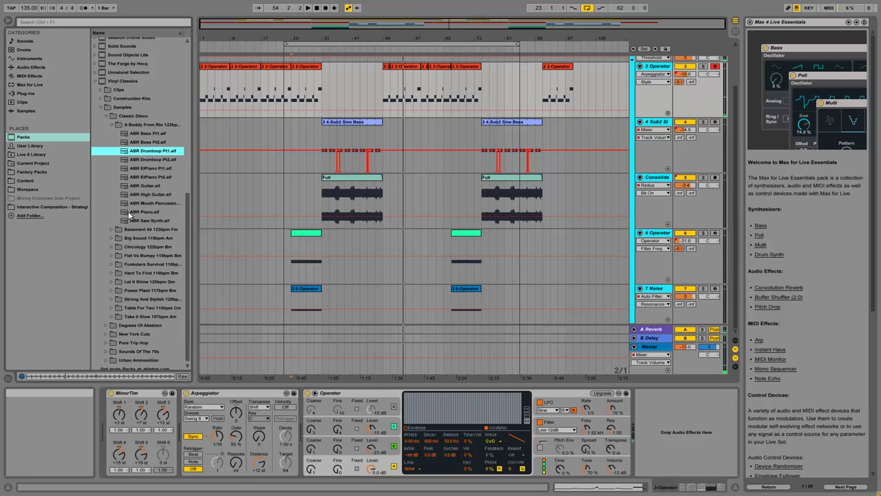
{"action": "key", "text": "Up"}
{"action": "key", "text": "Up"}
{"action": "key", "text": "Up"}
Cycle through the open music programs, switch to the MonoPoly synth and start its audition riff.
{"action": "key", "text": "alt+Tab"}
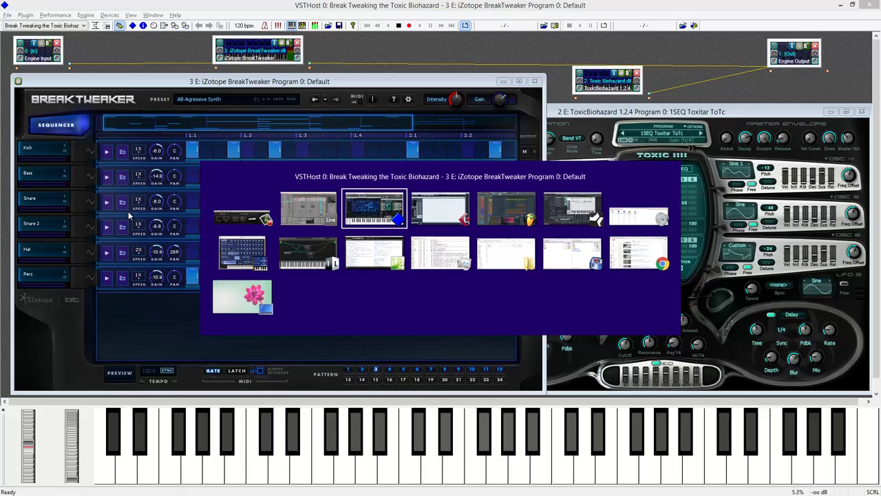
{"action": "key", "text": "alt+Tab"}
{"action": "key", "text": "alt+Tab"}
{"action": "key", "text": "alt+Tab"}
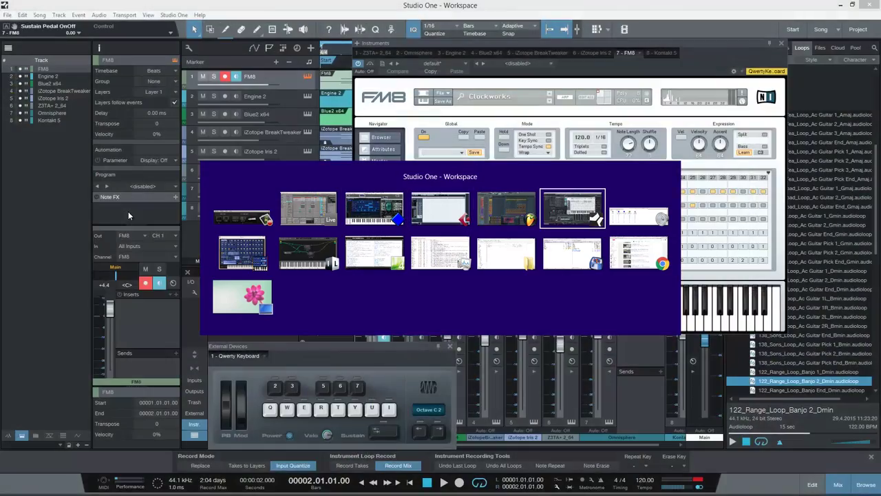
{"action": "key", "text": "alt+Tab"}
{"action": "key", "text": "alt+Tab"}
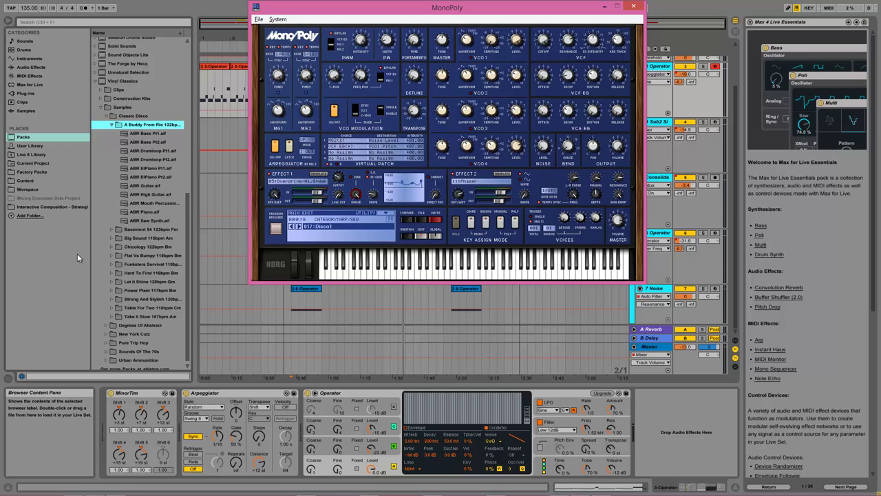
{"action": "left_click", "coordinate": [403, 237]}
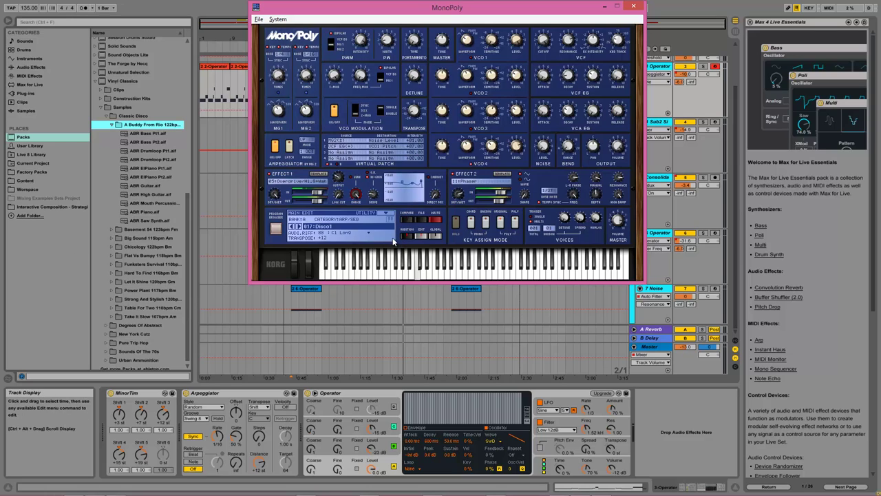
Step back through the MonoPoly programs from 016: Chord Sequence, listening to the audition riffs.
{"action": "left_click", "coordinate": [293, 228]}
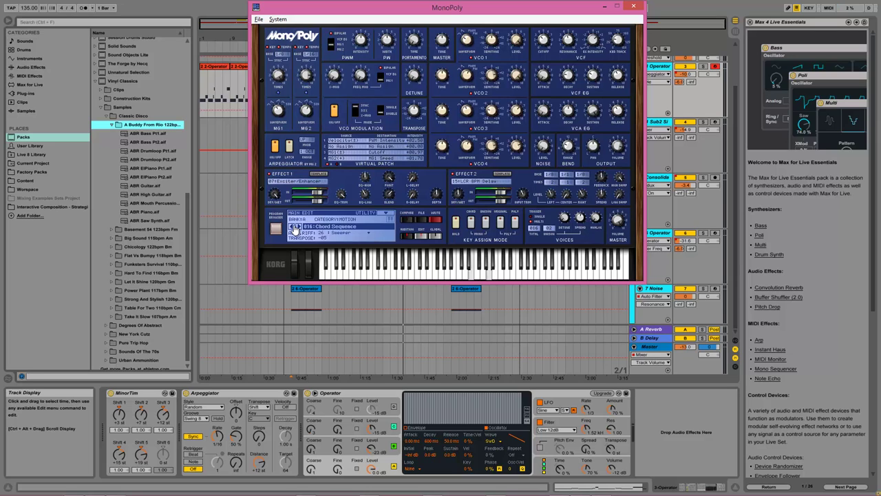
{"action": "left_click", "coordinate": [294, 228]}
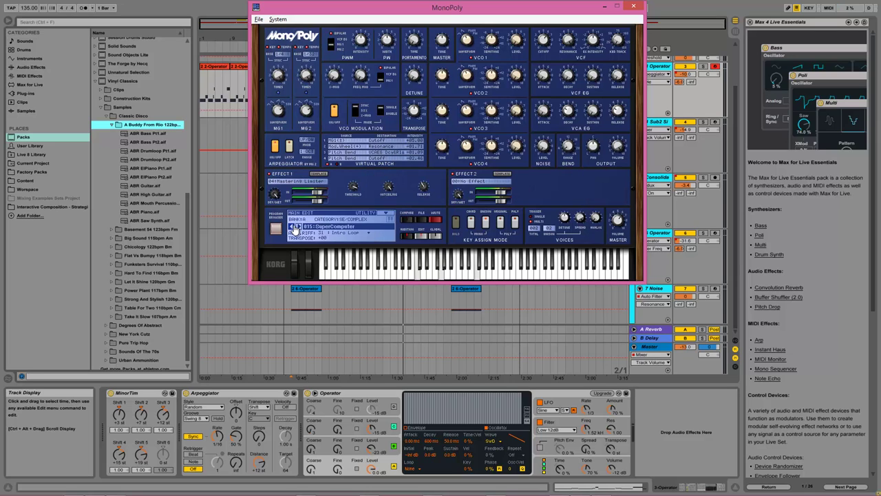
{"action": "left_click", "coordinate": [294, 227]}
{"action": "left_click", "coordinate": [294, 228]}
{"action": "left_click", "coordinate": [294, 228]}
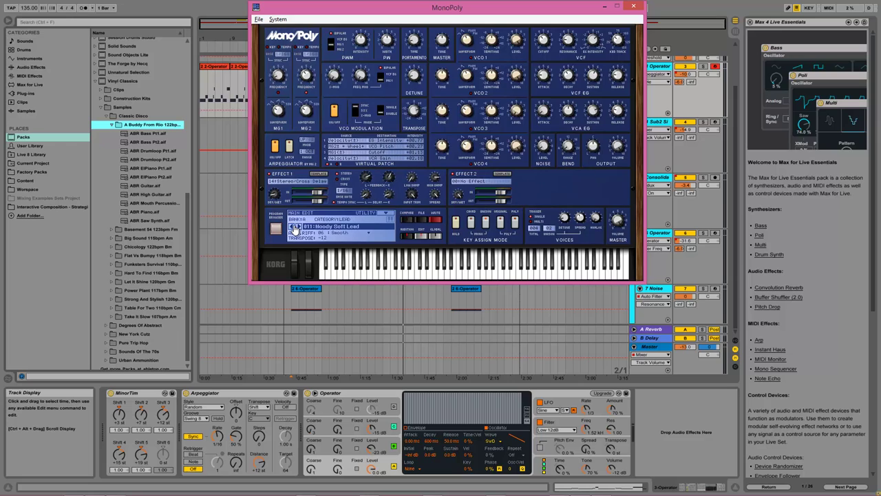
{"action": "left_click", "coordinate": [294, 228]}
Step forward through the MonoPoly programs, listening to Seventy E.Piano, AnalogTrumpet, SuperComputer and Chord Sequence, and end on 017: Disco1.
{"action": "left_click", "coordinate": [299, 227]}
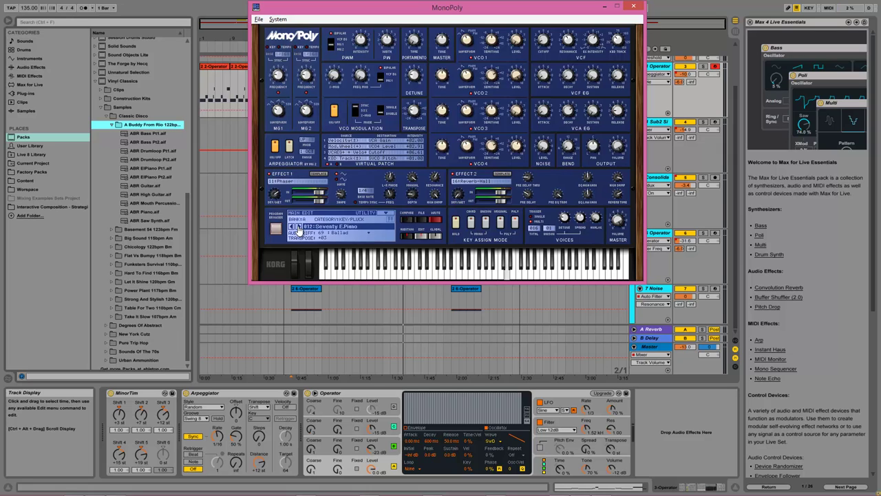
{"action": "left_click", "coordinate": [298, 227]}
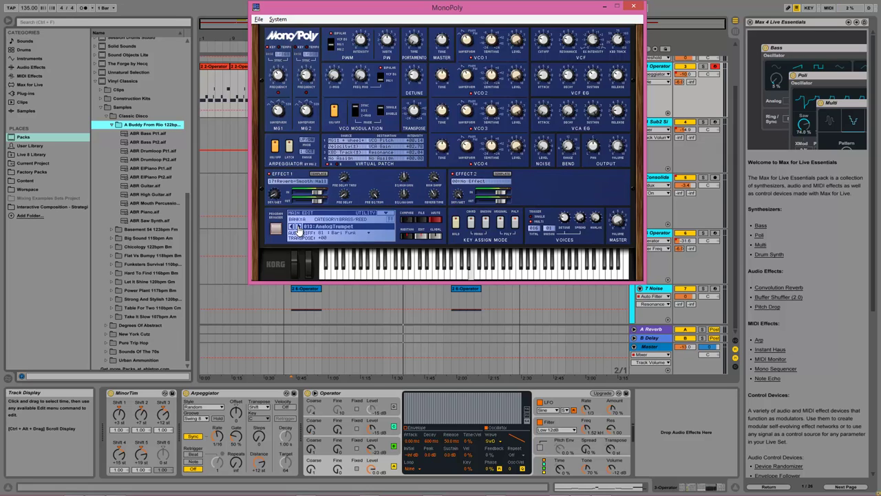
{"action": "left_click", "coordinate": [299, 227]}
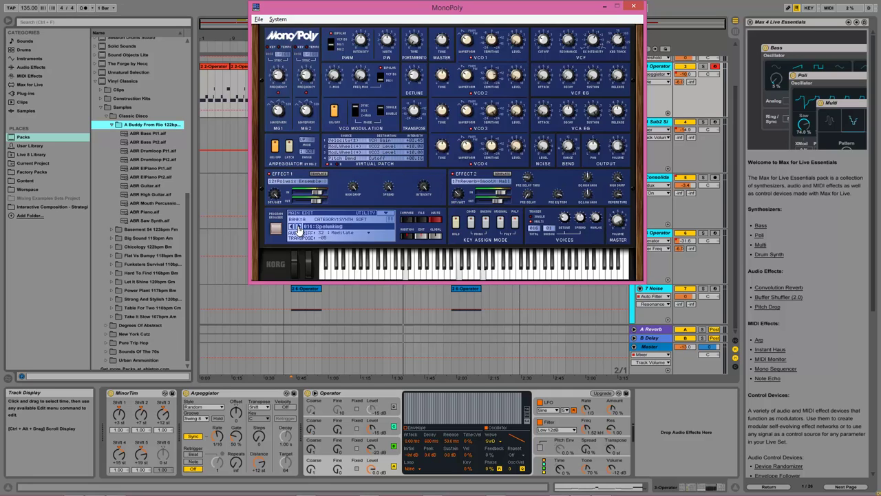
{"action": "left_click", "coordinate": [299, 227]}
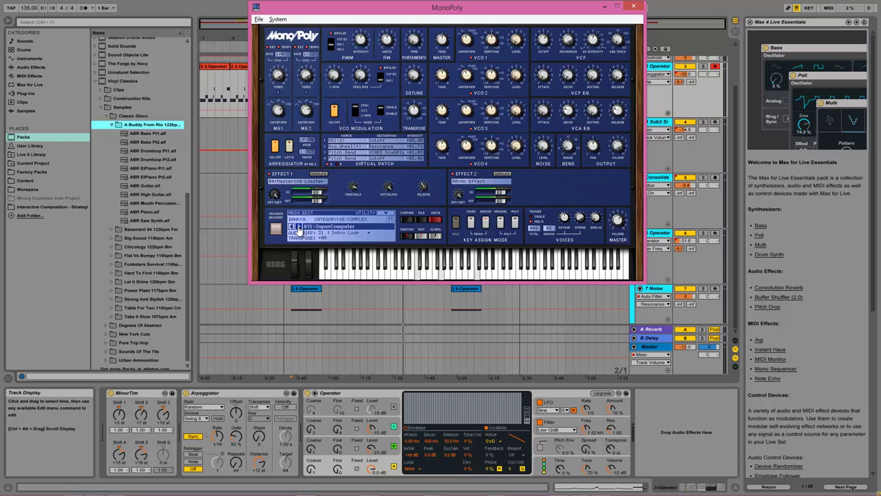
{"action": "left_click", "coordinate": [298, 227]}
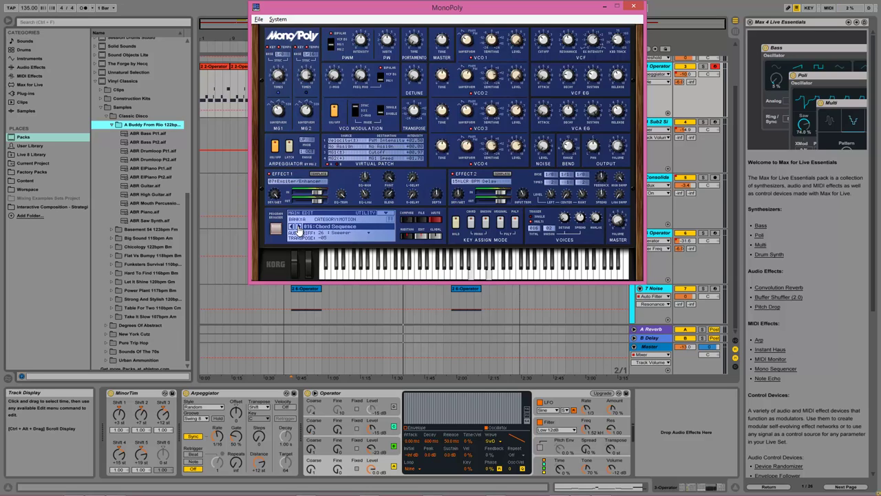
{"action": "left_click", "coordinate": [298, 227]}
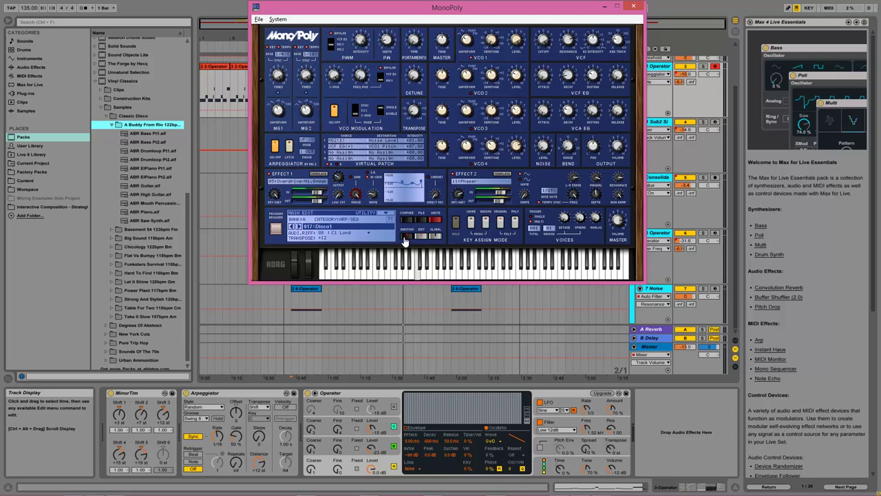
Switch to the modular host with IL Harmor and IL Harmless loaded and play a note in IL Harmless.
{"action": "key", "text": "alt+Tab"}
{"action": "key", "text": "alt+Tab"}
{"action": "key", "text": "alt+Tab"}
{"action": "key", "text": "alt+Tab"}
{"action": "key", "text": "alt+Tab"}
{"action": "key", "text": "alt+Tab"}
{"action": "key", "text": "alt+Tab"}
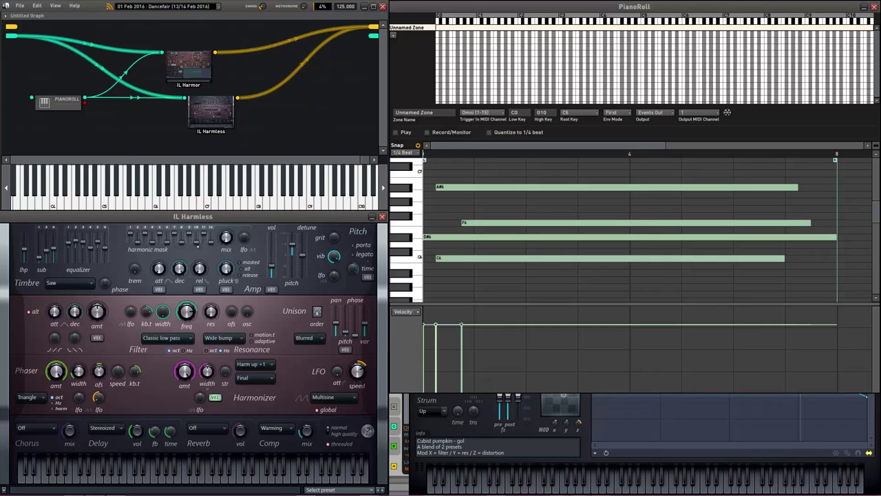
{"action": "left_click", "coordinate": [209, 475]}
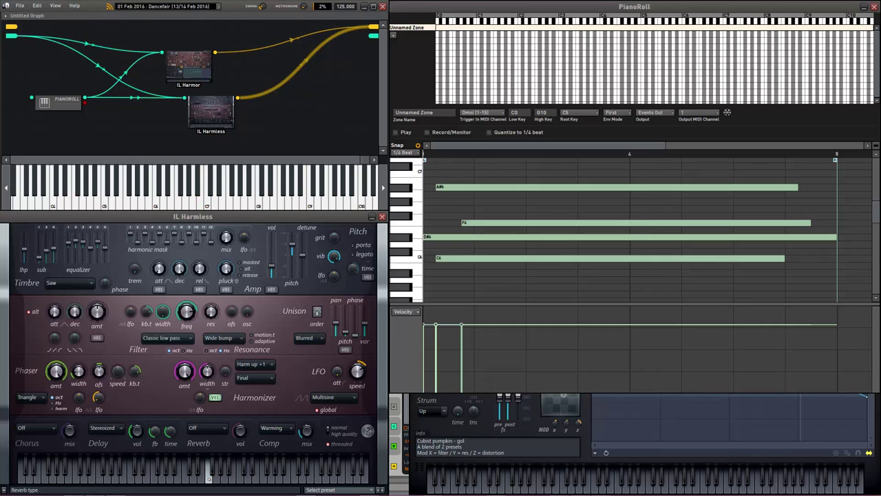
Bring the IL Harmor window forward and play a note on the host's keyboard through both synths.
{"action": "mouse_move", "coordinate": [555, 488]}
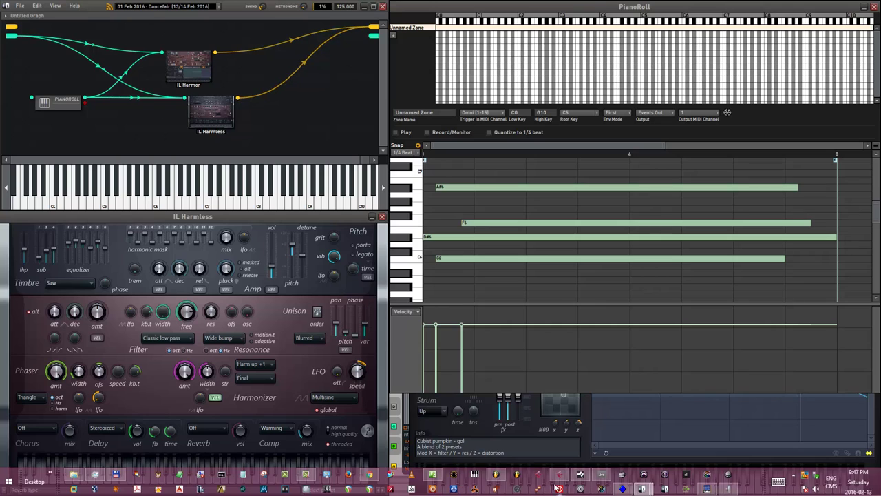
{"action": "left_click", "coordinate": [543, 446]}
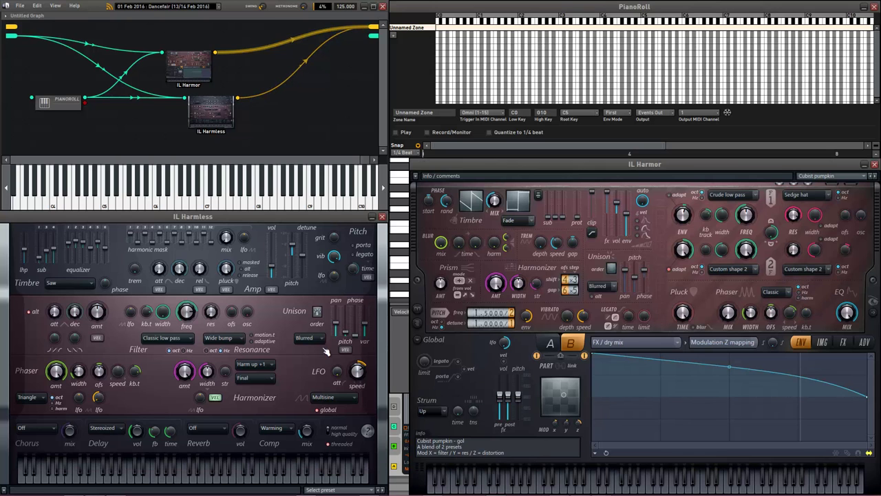
{"action": "left_click", "coordinate": [140, 204]}
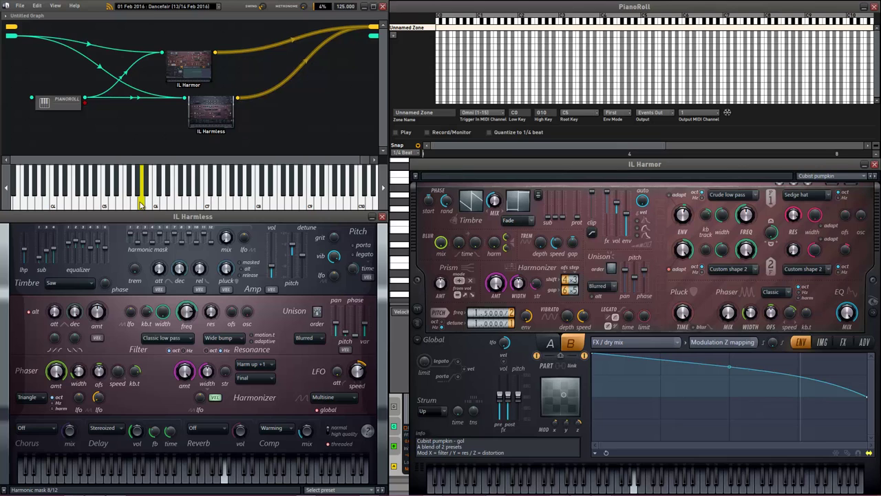
Start the PianoRoll playback to hear its chord through both synths, and stop it.
{"action": "left_click", "coordinate": [413, 136]}
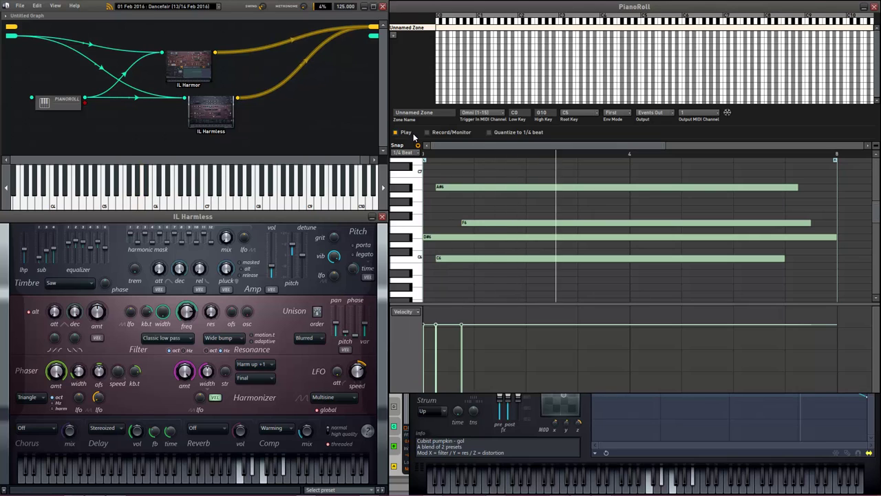
{"action": "left_click", "coordinate": [413, 136]}
Cycle through the open music programs, including Ableton Live, FL Studio and Studio One, and switch to VSTHost.
{"action": "key", "text": "alt+Tab"}
{"action": "key", "text": "alt+Tab"}
{"action": "key", "text": "alt+Tab"}
{"action": "key", "text": "alt+Tab"}
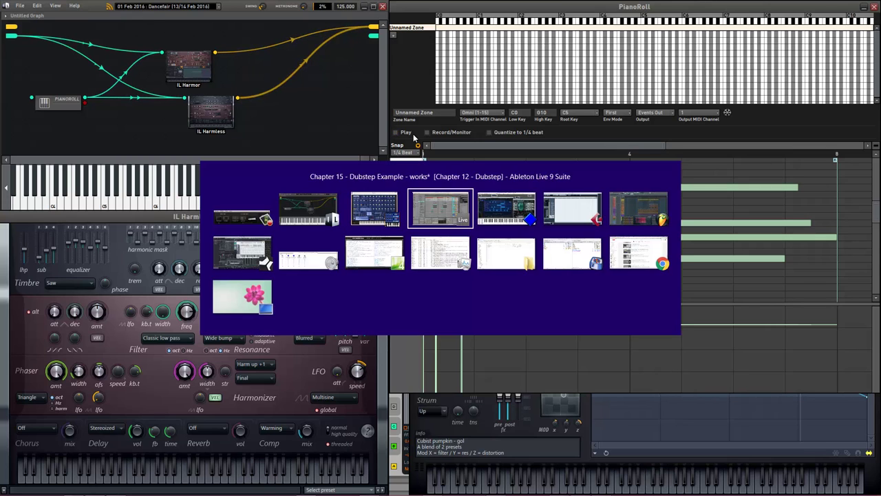
{"action": "key", "text": "alt+Tab"}
{"action": "key", "text": "alt+Tab"}
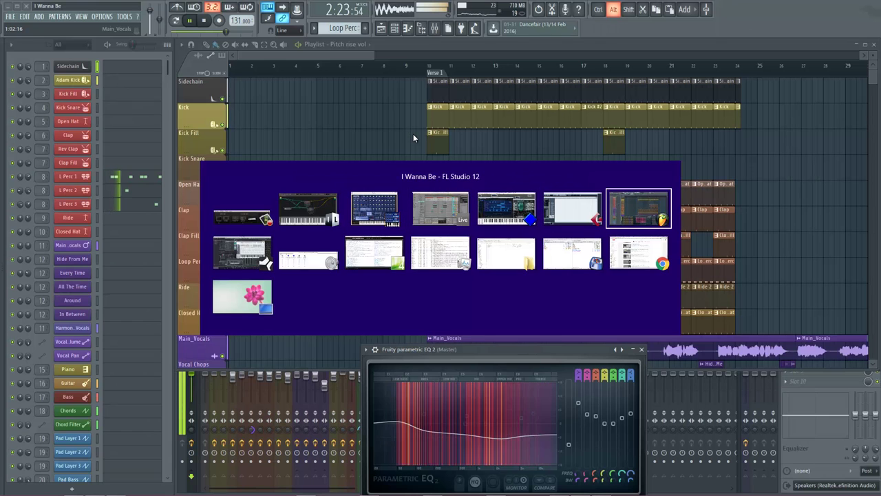
{"action": "key", "text": "alt+Tab"}
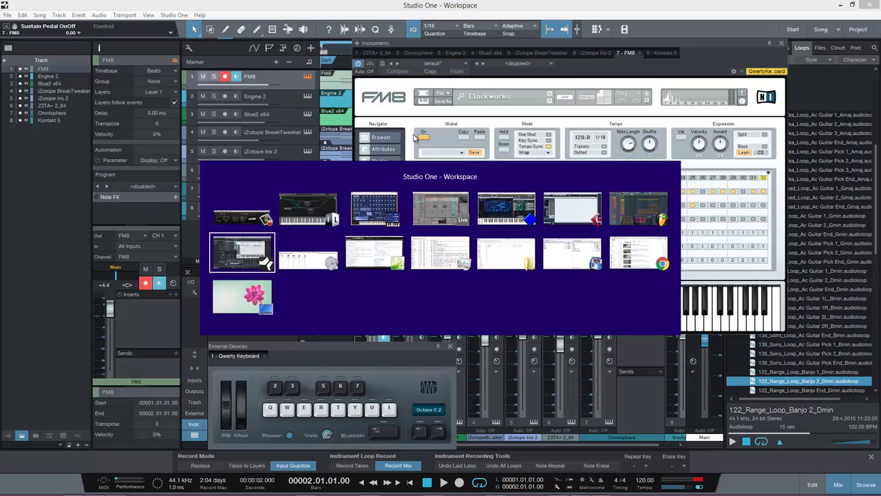
{"action": "key", "text": "alt+Tab"}
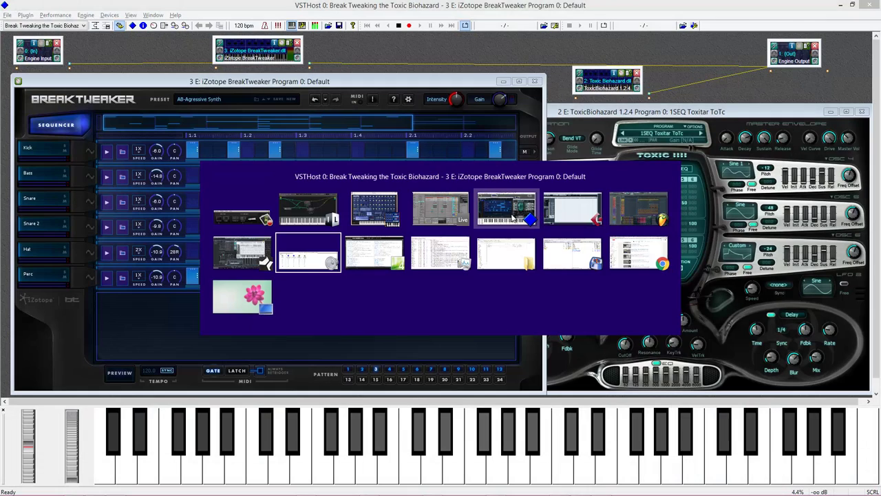
{"action": "left_click", "coordinate": [511, 218]}
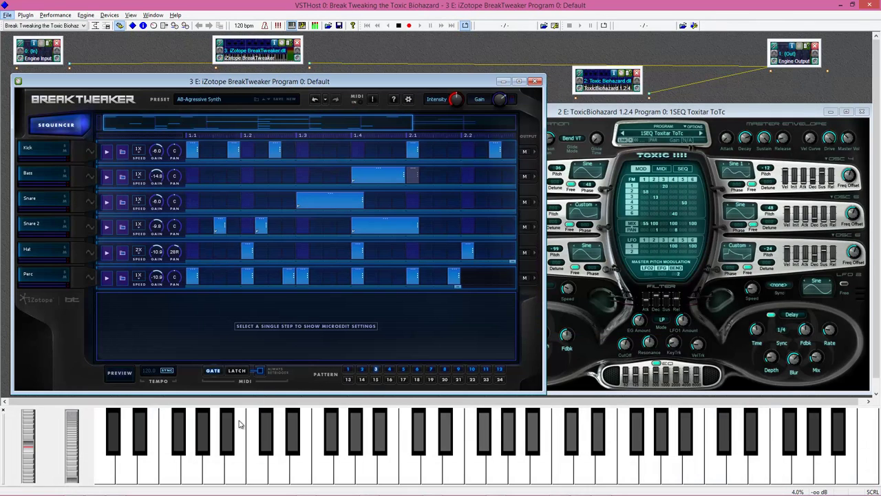
Hold a note on the VSTHost keyboard and mute the iZotope BreakTweaker and ToxicBiohazard modules.
{"action": "left_click", "coordinate": [286, 471]}
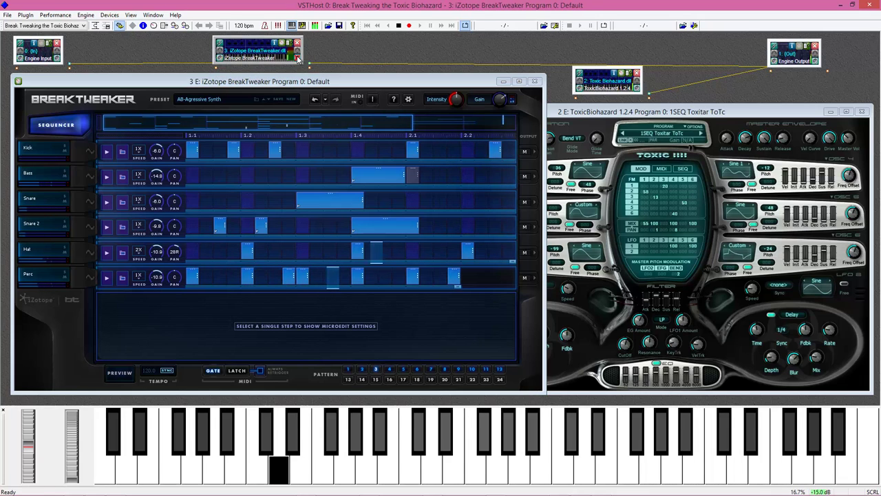
{"action": "left_click", "coordinate": [637, 91]}
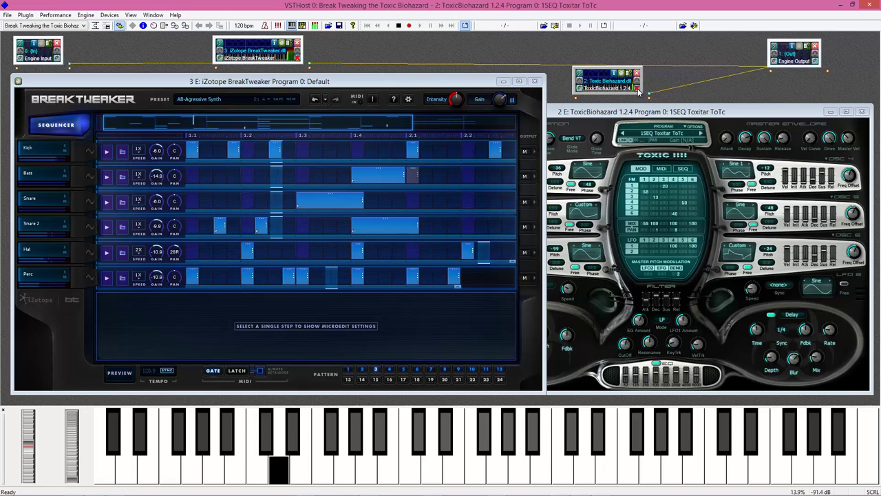
Bring the ToxicBiohazard and BreakTweaker windows forward in turn, and release the held note on the VSTHost keyboard.
{"action": "double_click", "coordinate": [650, 114]}
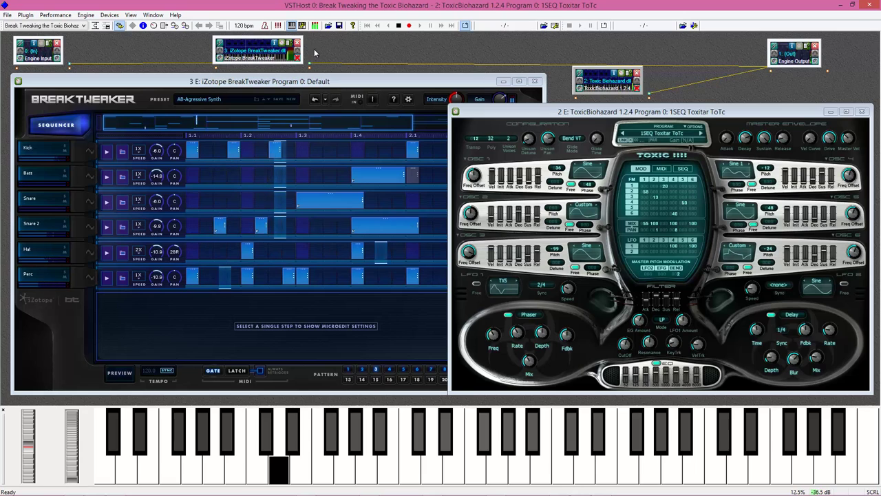
{"action": "left_click", "coordinate": [299, 77]}
{"action": "double_click", "coordinate": [302, 81]}
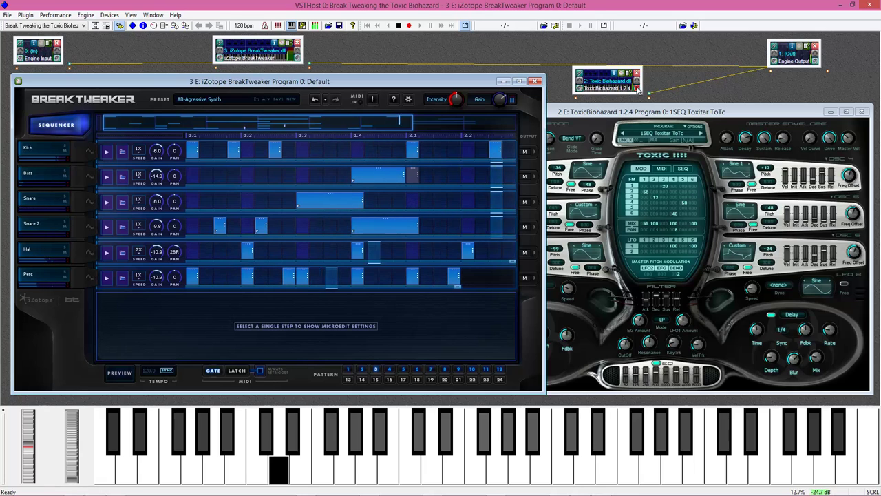
{"action": "key", "text": "ctrl+Tab"}
{"action": "left_click", "coordinate": [280, 469]}
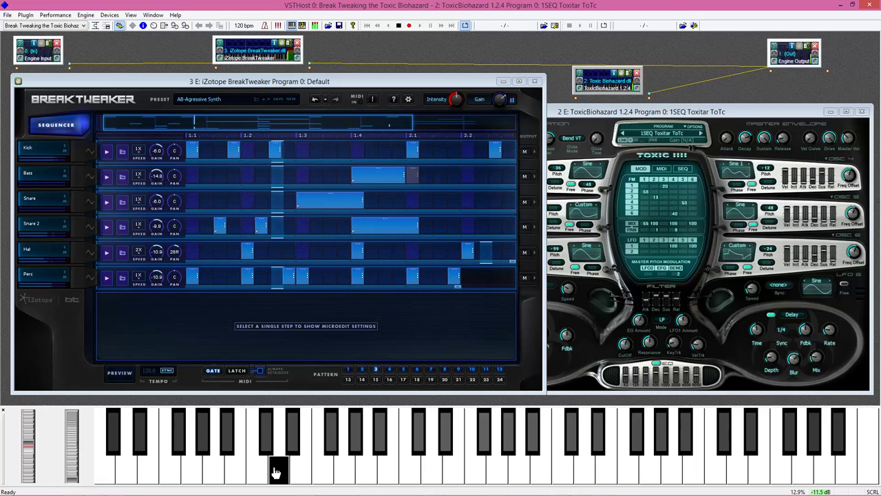
Switch from VSTHost to the FL Studio project I Wanna Be, passing over the other open music programs.
{"action": "key", "text": "alt+Tab"}
{"action": "key", "text": "alt+Tab"}
{"action": "key", "text": "alt+Tab"}
{"action": "key", "text": "alt+Tab"}
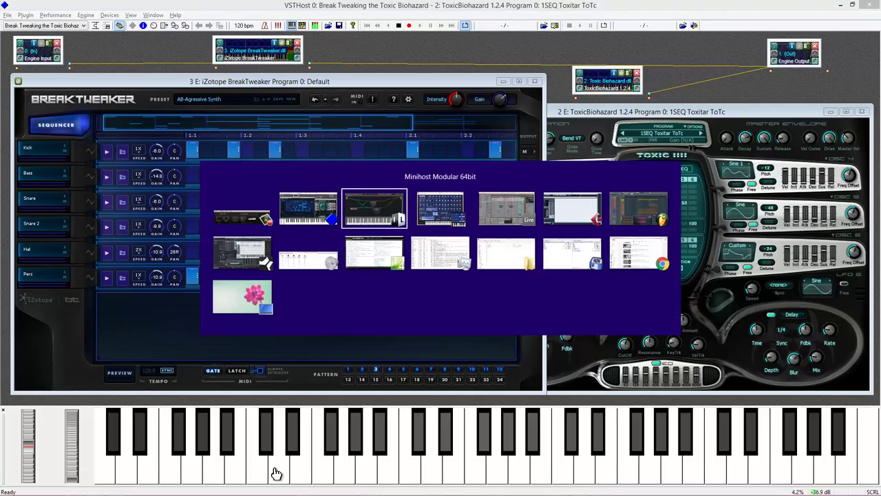
{"action": "key", "text": "alt+Tab"}
{"action": "key", "text": "alt+Tab"}
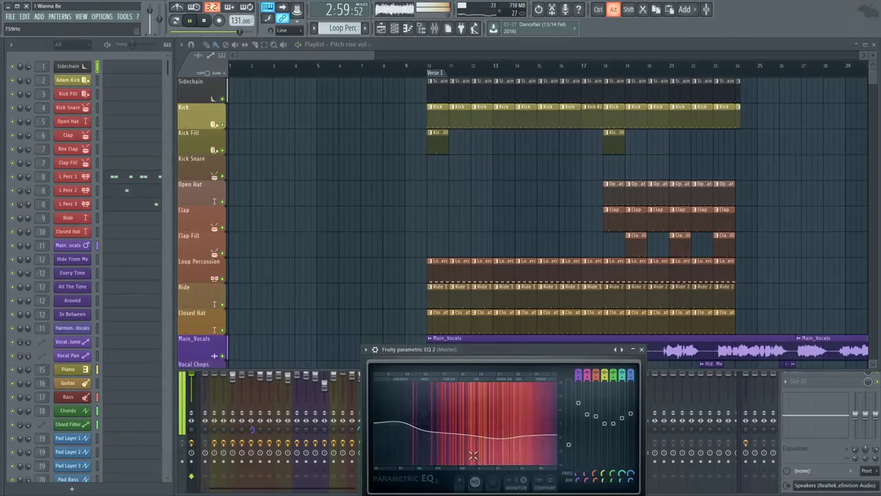
Switch to the Windows Volume Mixer, lower FL Studio's level to a bit over half, and return to FL Studio.
{"action": "key", "text": "alt+Tab"}
{"action": "key", "text": "alt+Tab"}
{"action": "key", "text": "alt+Tab"}
{"action": "key", "text": "alt+Tab"}
{"action": "key", "text": "alt+Tab"}
{"action": "key", "text": "alt+Tab"}
{"action": "key", "text": "alt+Tab"}
{"action": "key", "text": "alt+Tab"}
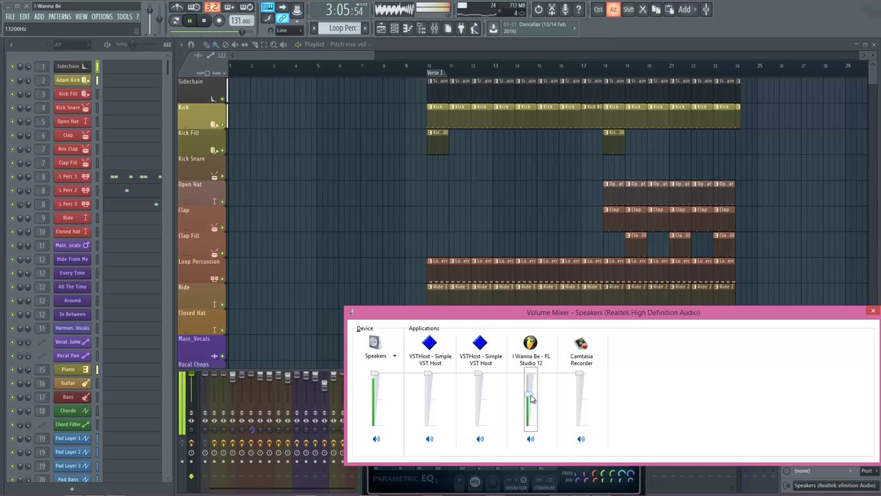
{"action": "key", "text": "alt+Tab"}
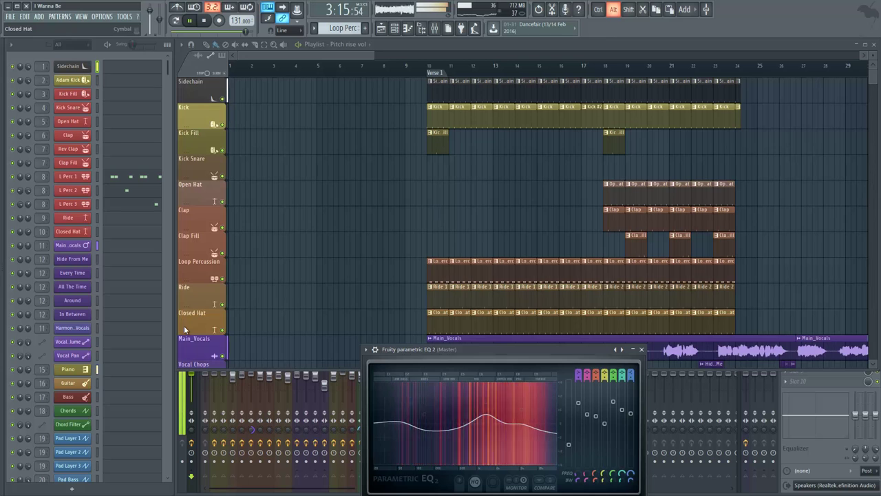
Stop the song and select the Every Time and Hide From Me vocal channels to play notes through them.
{"action": "key", "text": "space"}
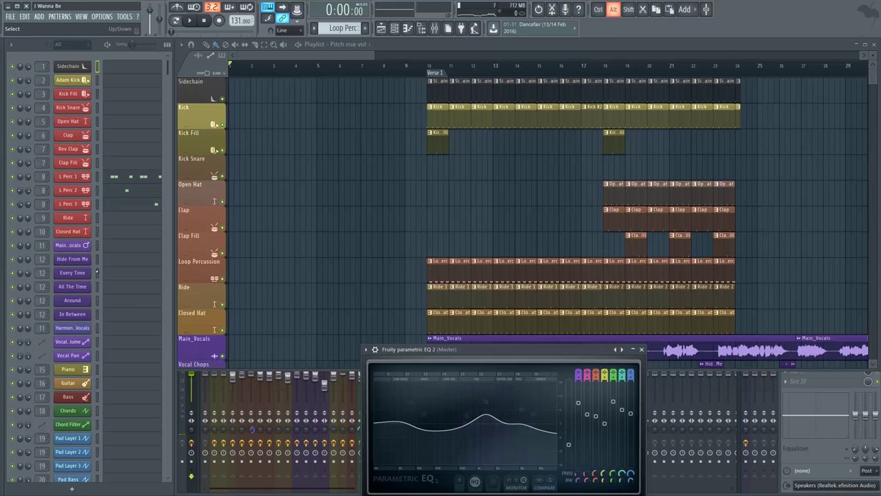
{"action": "left_click", "coordinate": [97, 273]}
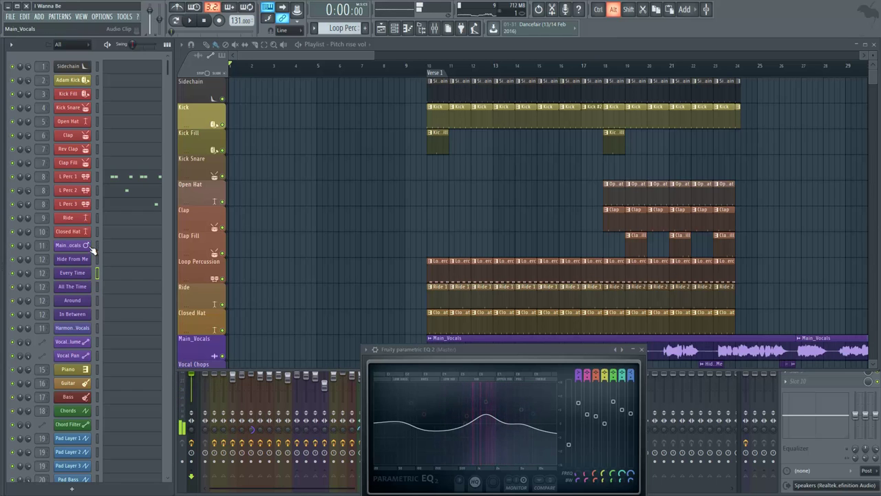
{"action": "double_click", "coordinate": [40, 259]}
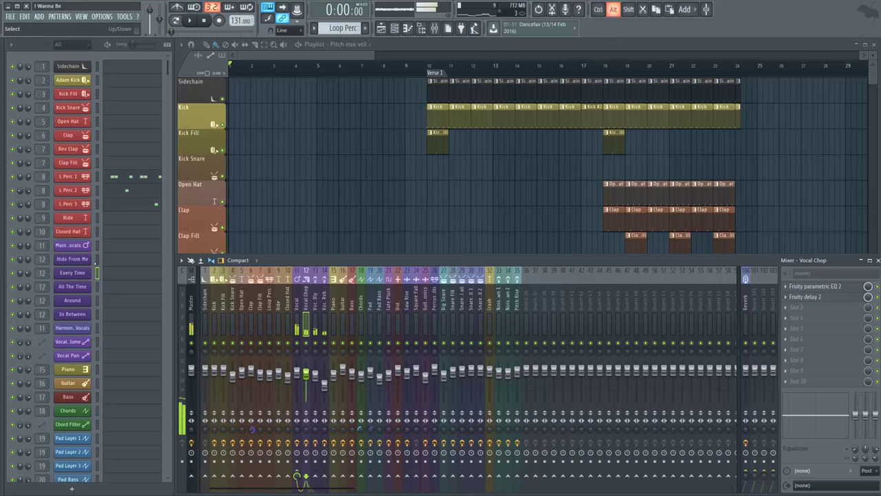
{"action": "left_click", "coordinate": [97, 259]}
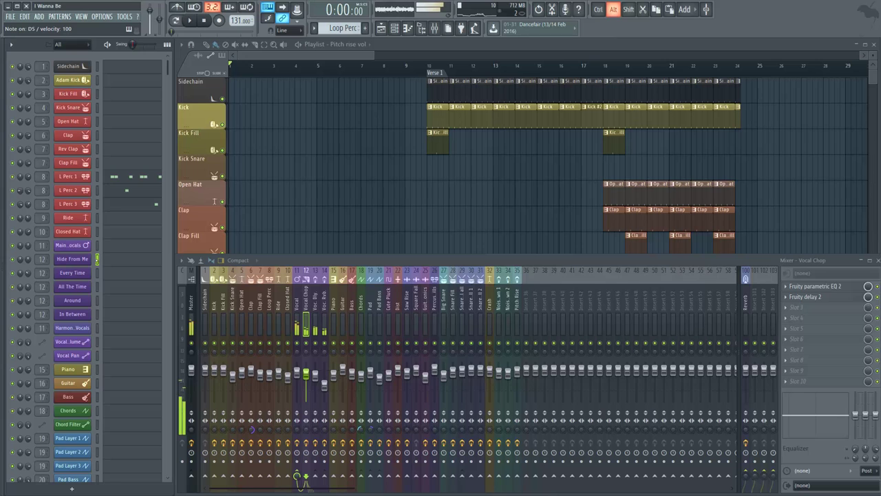
Start the song from the beginning with the Playlist in front, and return to FL Studio after switching towards the Volume Mixer.
{"action": "key", "text": "space"}
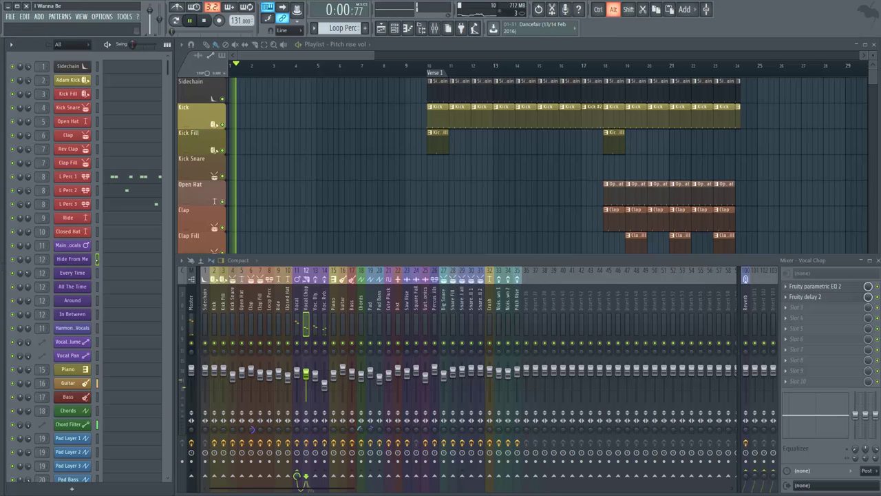
{"action": "key", "text": "F5"}
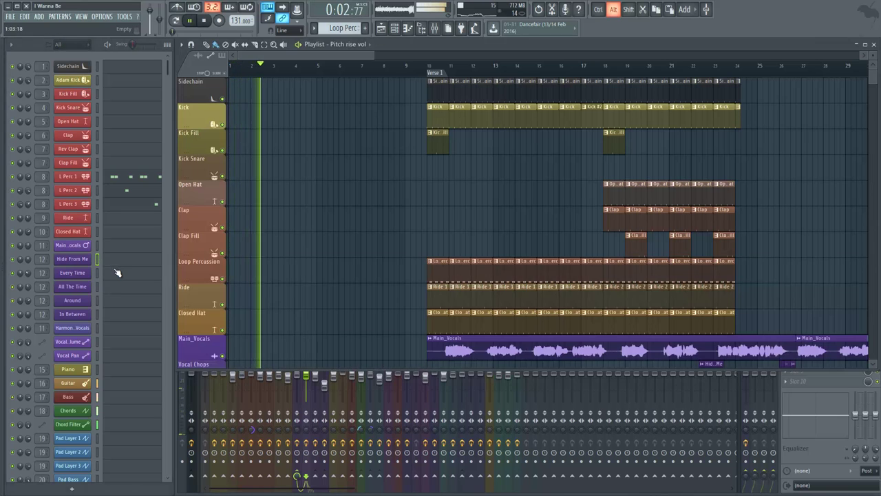
{"action": "key", "text": "alt+Tab"}
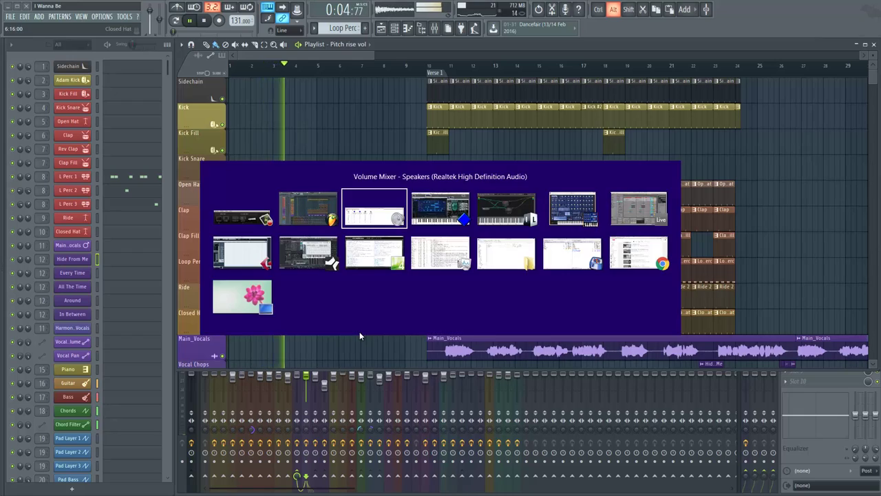
{"action": "key", "text": "alt+Tab"}
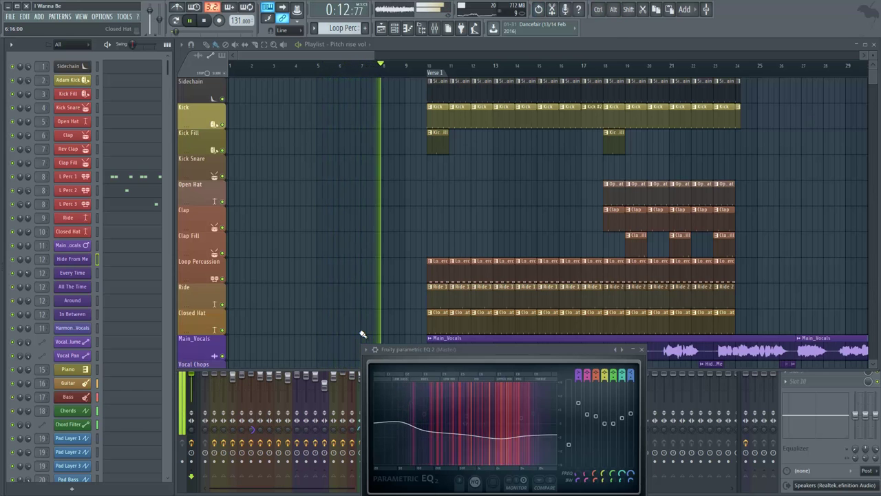
Switch to VSTHost, turn FL Studio's level down to zero in the Volume Mixer, and switch back to VSTHost.
{"action": "key", "text": "alt+Tab"}
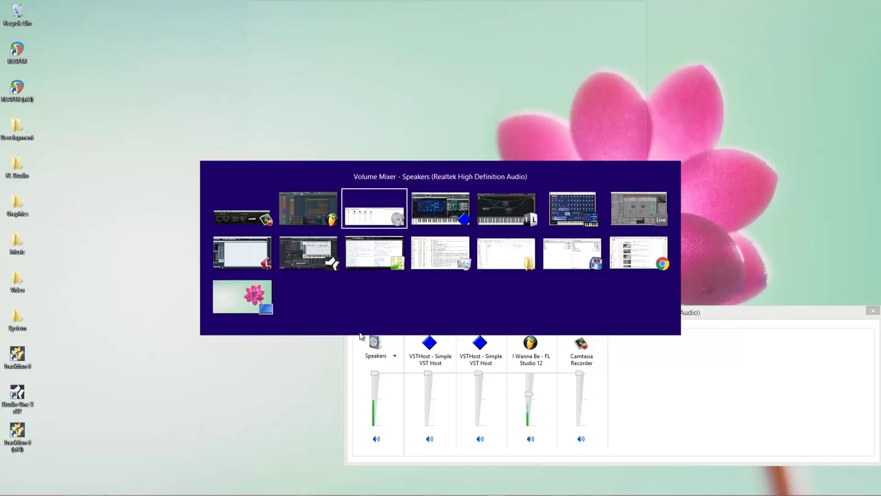
{"action": "key", "text": "Tab"}
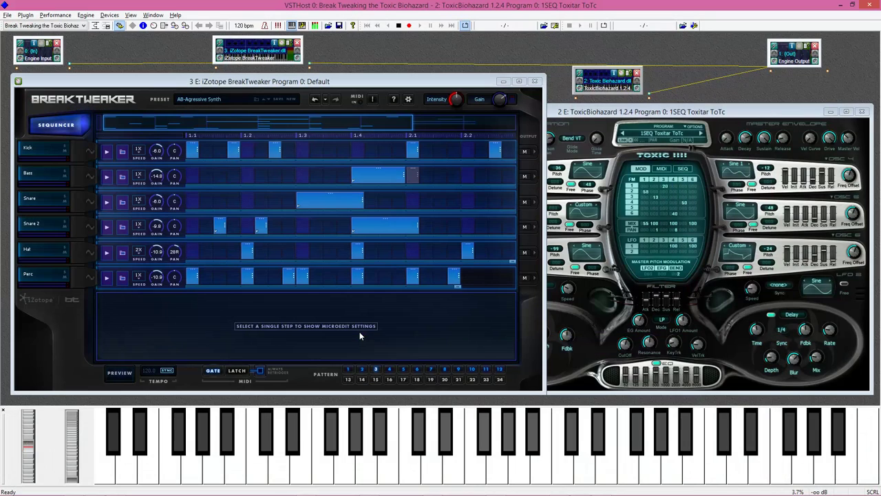
{"action": "key", "text": "alt+Tab"}
{"action": "key", "text": "Tab"}
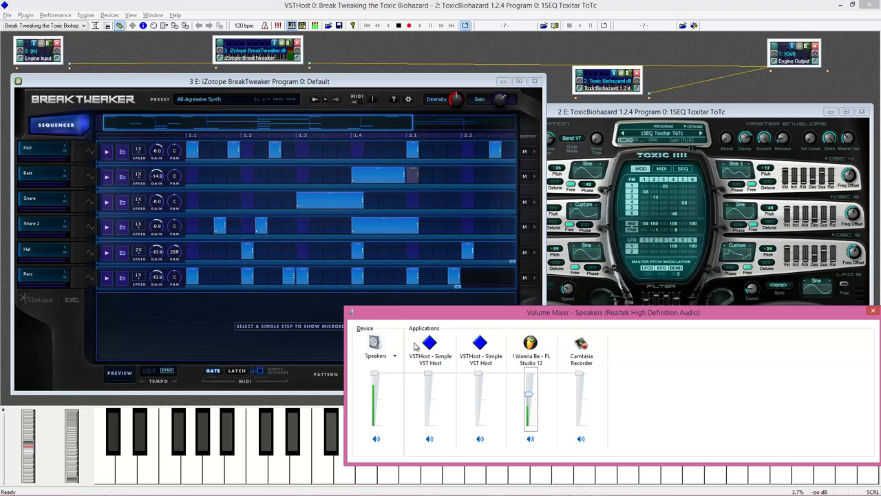
{"action": "key", "text": "alt+Tab"}
{"action": "key", "text": "Tab"}
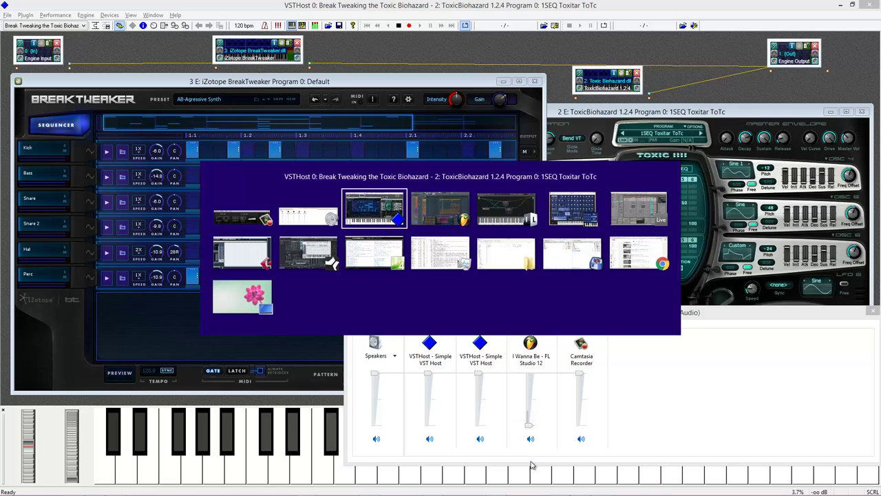